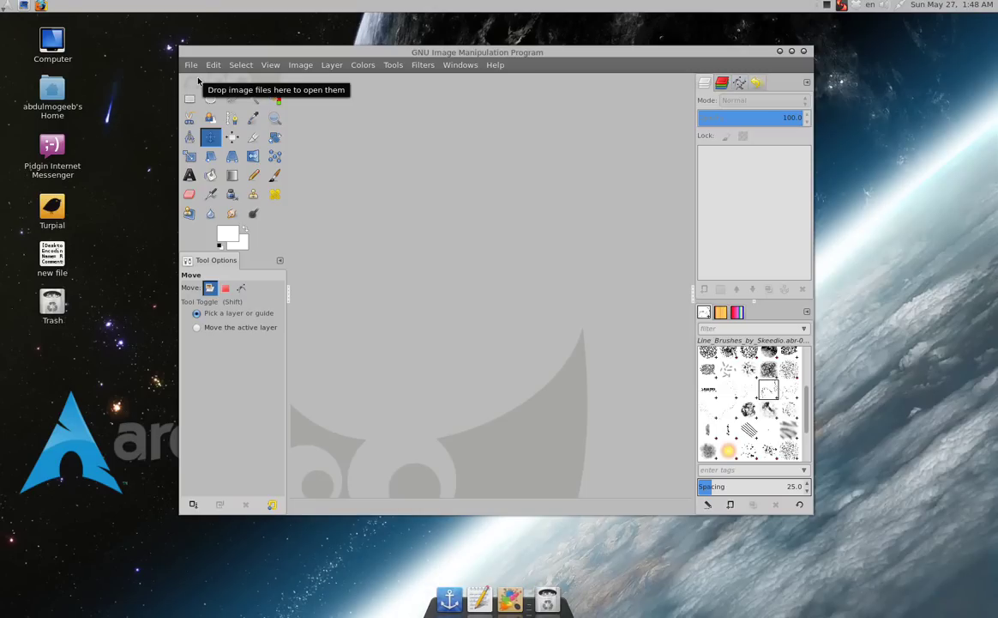
Create a new 640 × 400 pixel image with the default white background
click(190, 64)
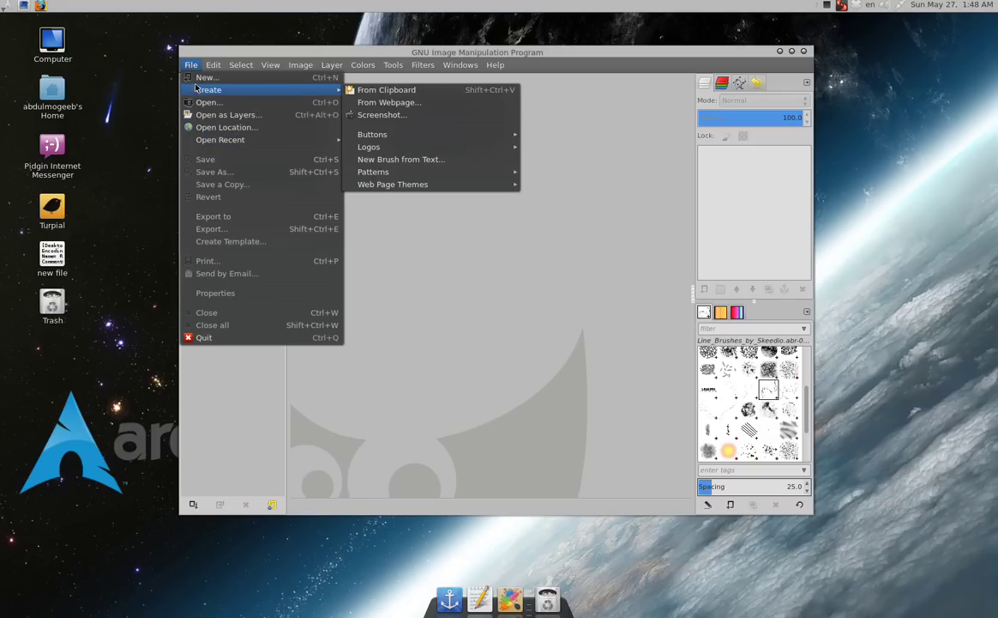
click(196, 79)
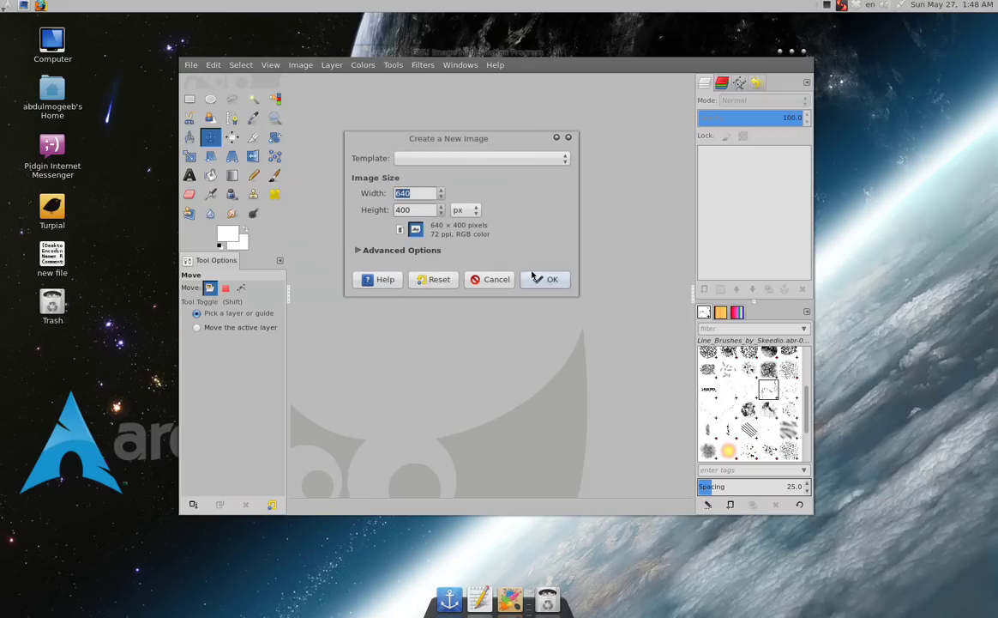
click(534, 280)
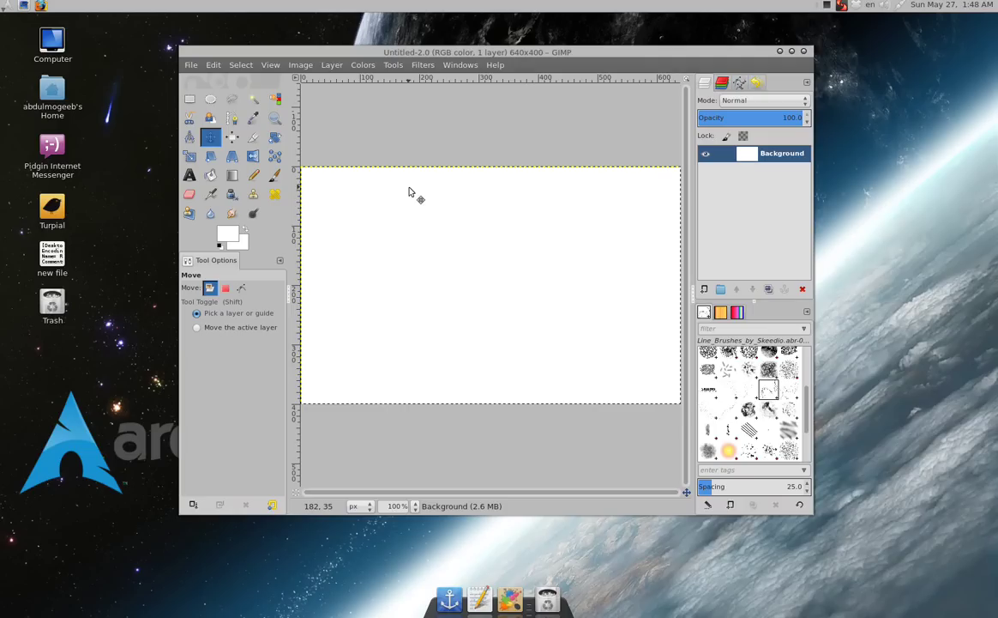
Set the foreground colour to dark grey 202020
click(220, 239)
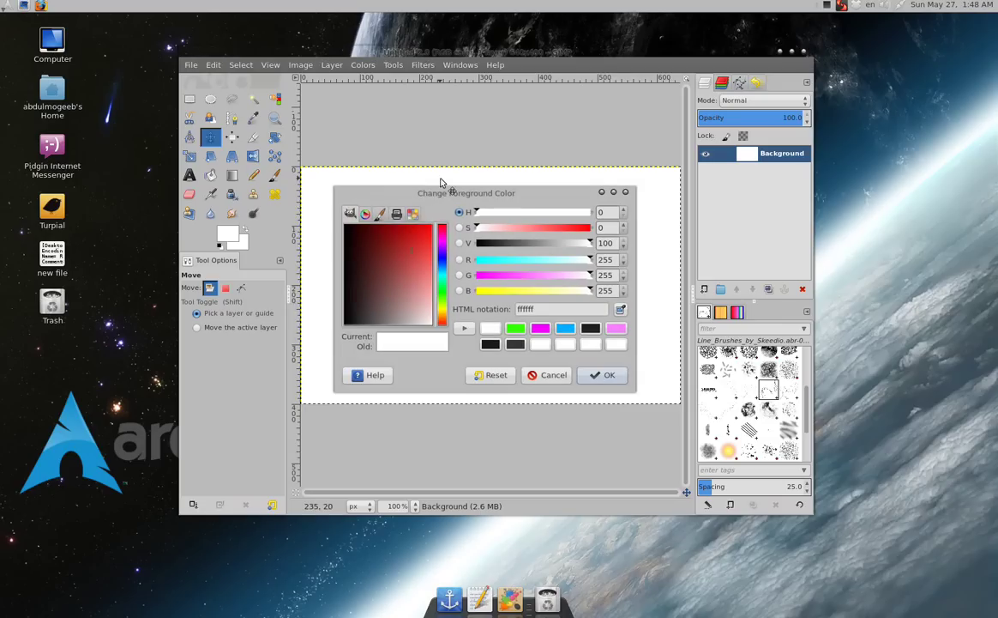
drag(441, 187, 468, 300)
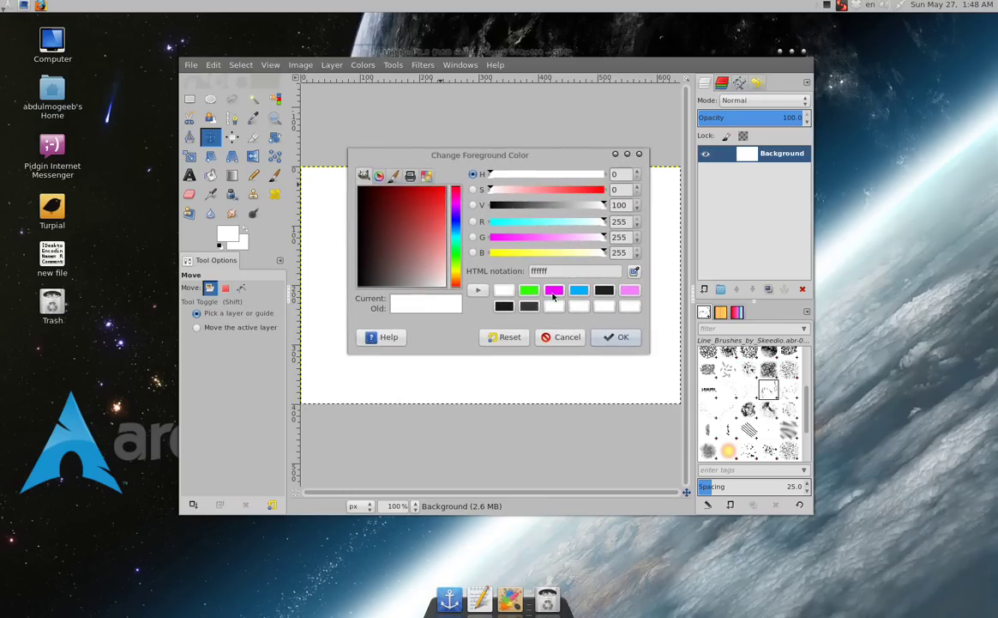
text(202020)
key(Return)
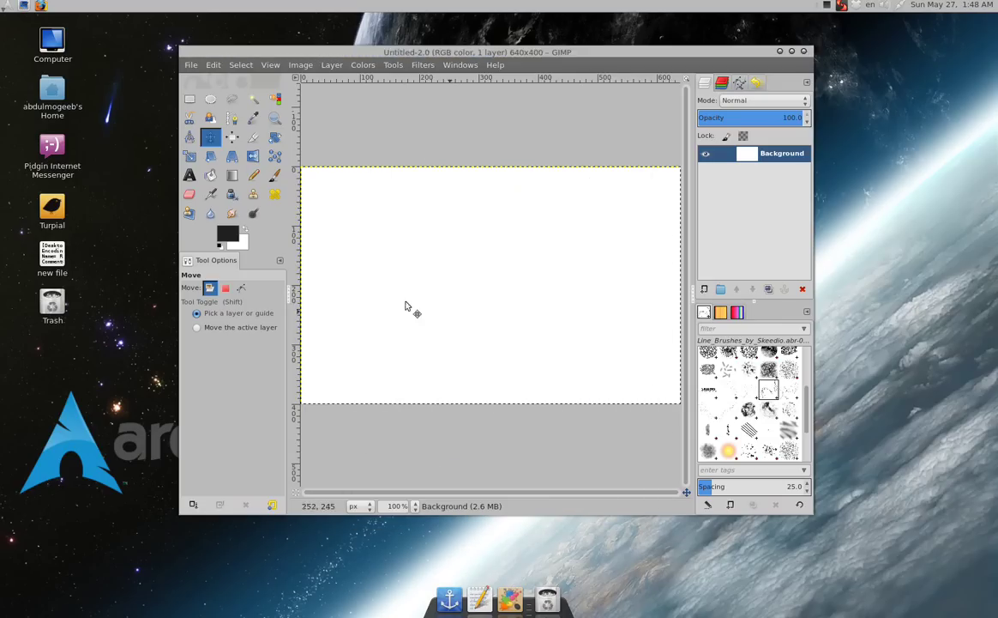
Bucket-fill the canvas dark grey and add a new layer above it
click(210, 176)
click(450, 263)
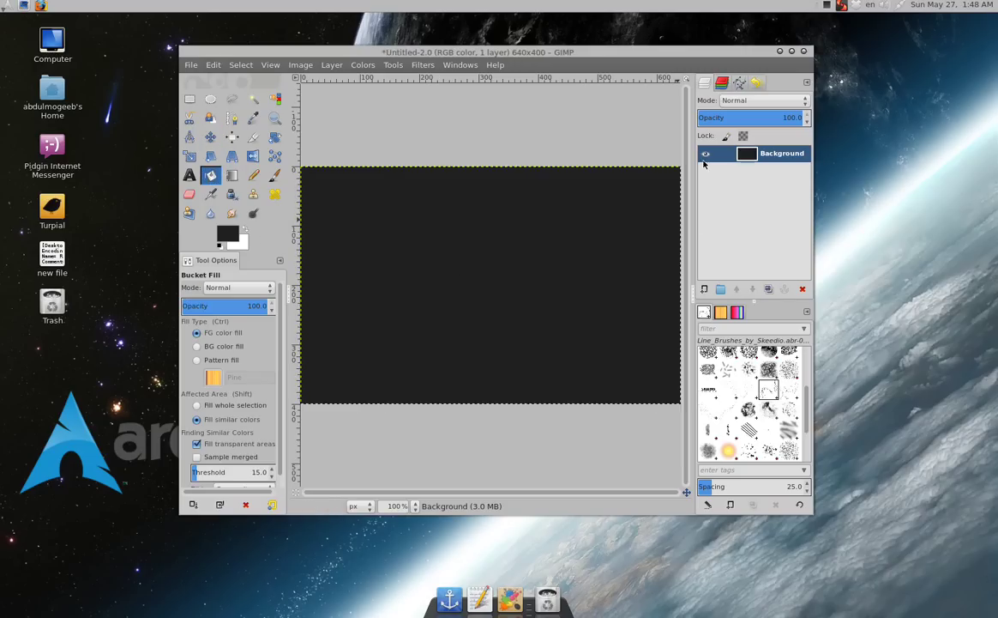
click(704, 290)
Confirm the new transparent layer and pick bright green as the gradient foreground colour
click(143, 191)
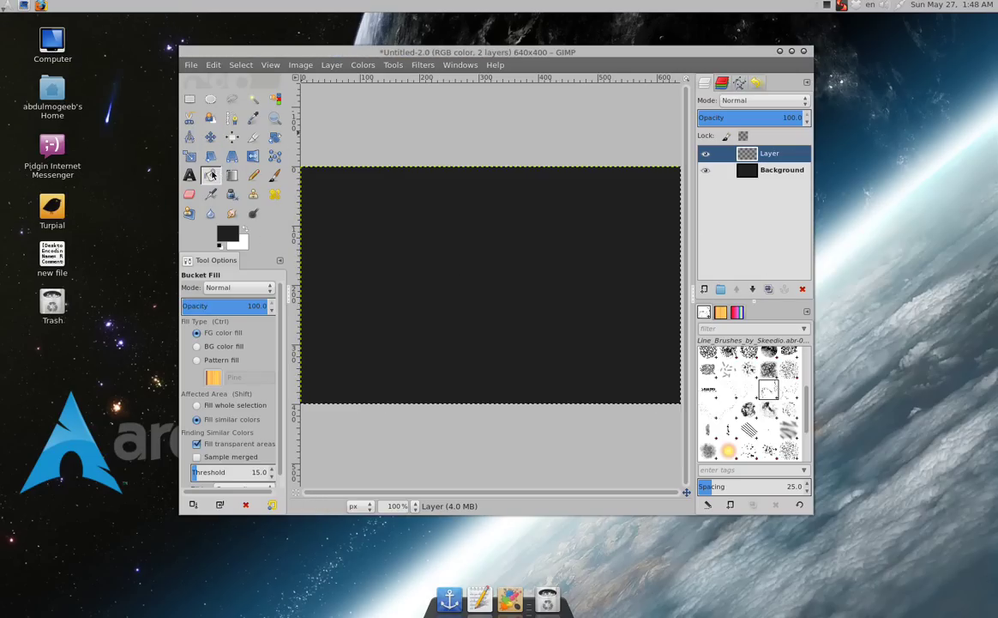
click(215, 176)
click(231, 175)
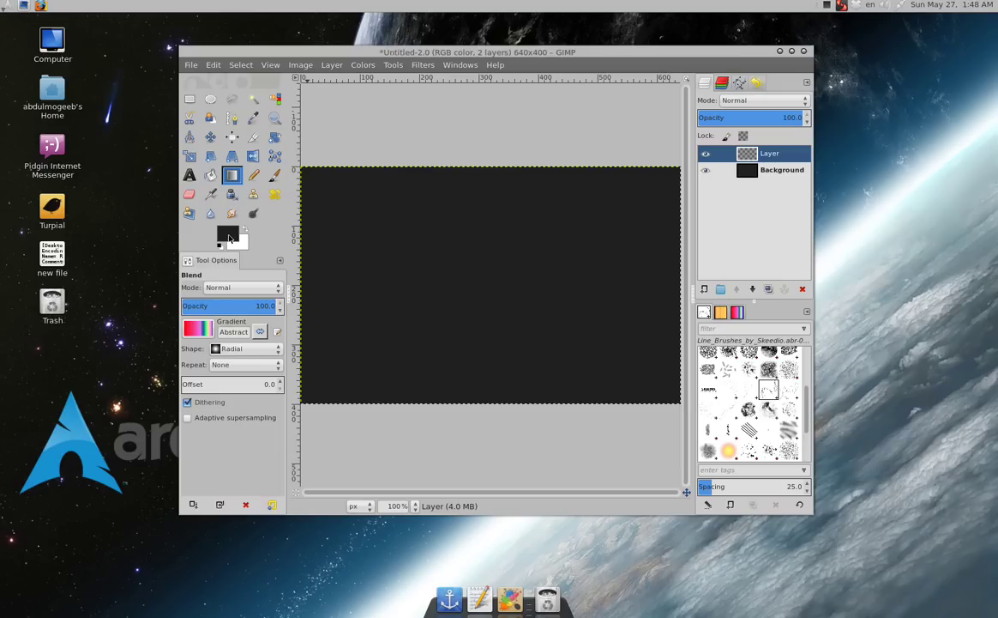
click(227, 233)
click(553, 290)
click(618, 336)
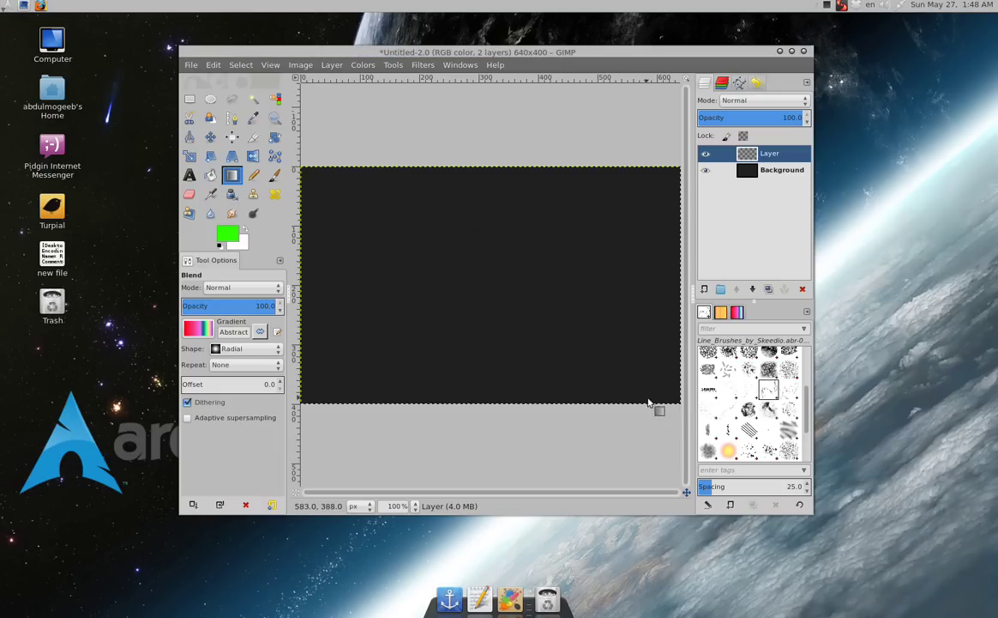
Draw a green FG to Transparent radial glow from the bottom-right corner
drag(663, 414, 559, 323)
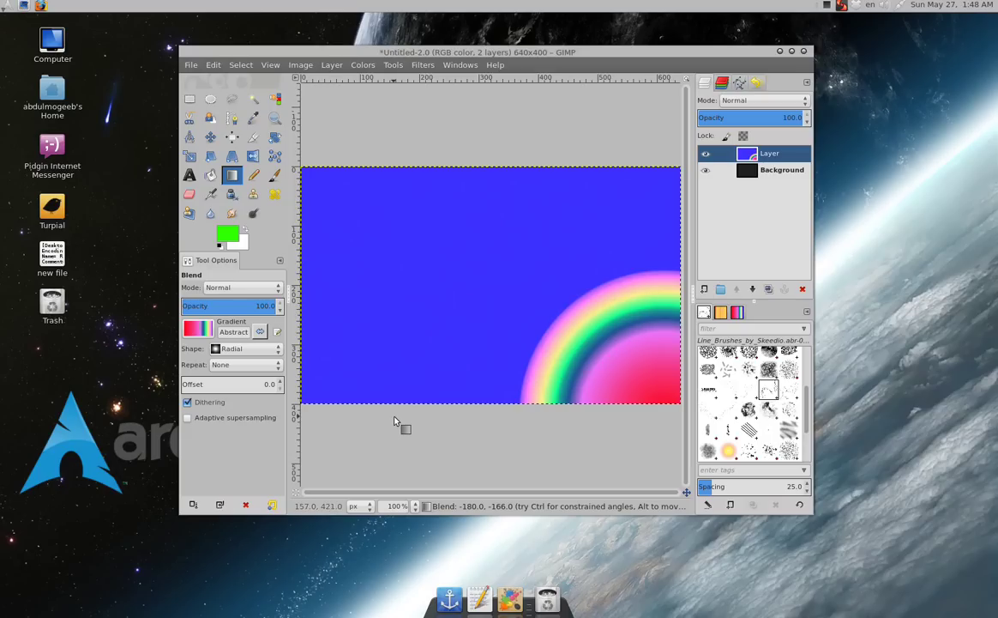
key(ctrl+z)
click(198, 329)
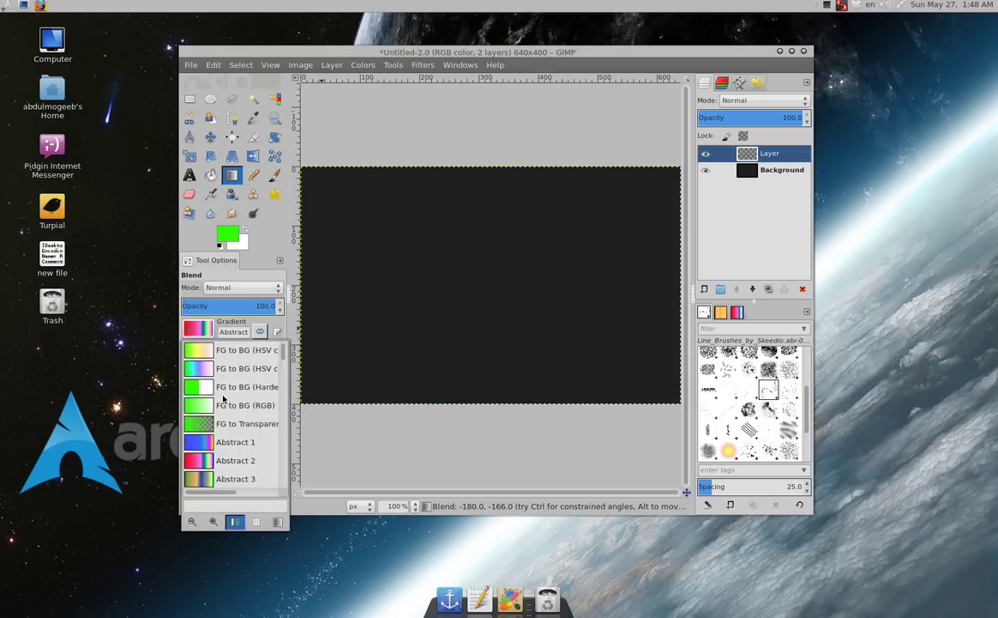
click(214, 424)
drag(666, 415, 563, 312)
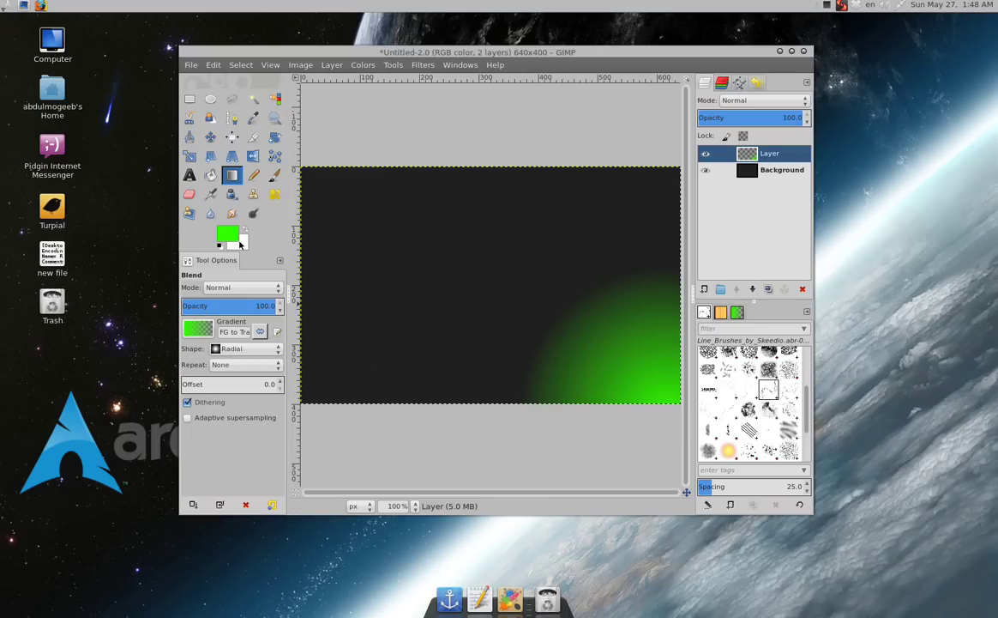
click(220, 348)
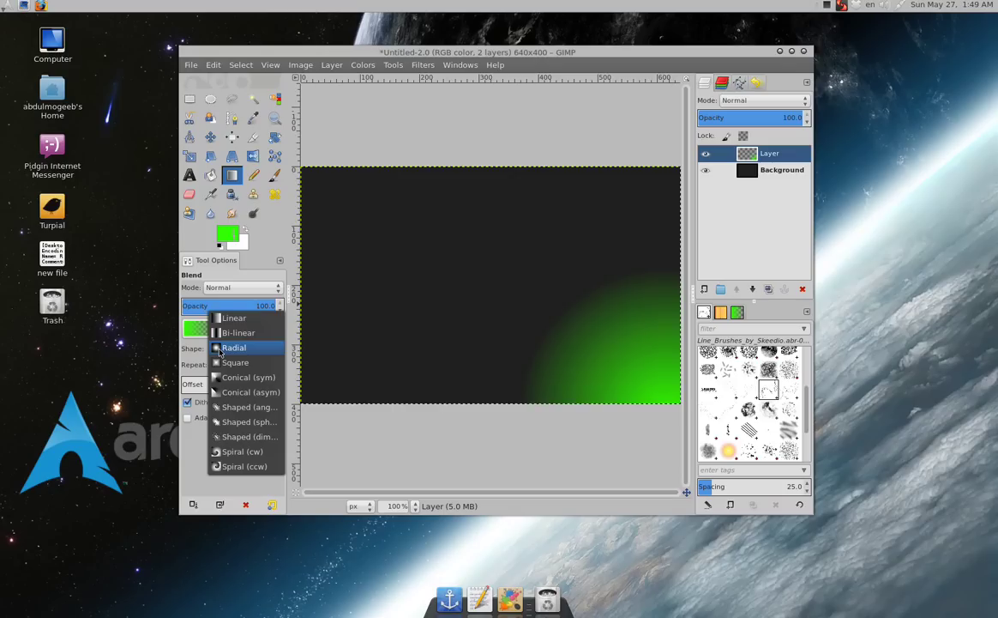
click(221, 347)
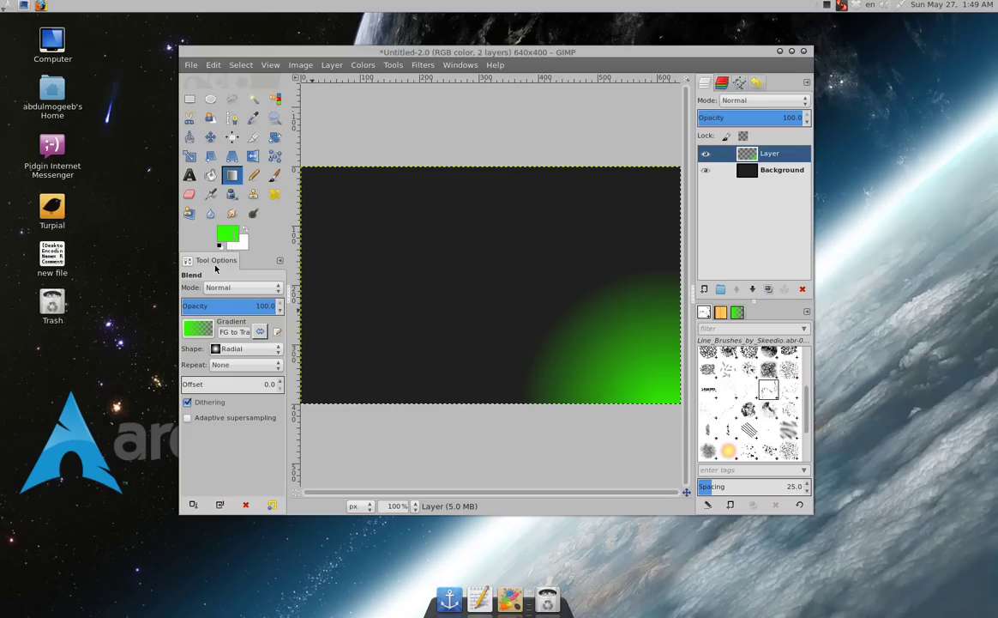
Set the foreground colour to magenta f000ff
click(227, 232)
click(579, 290)
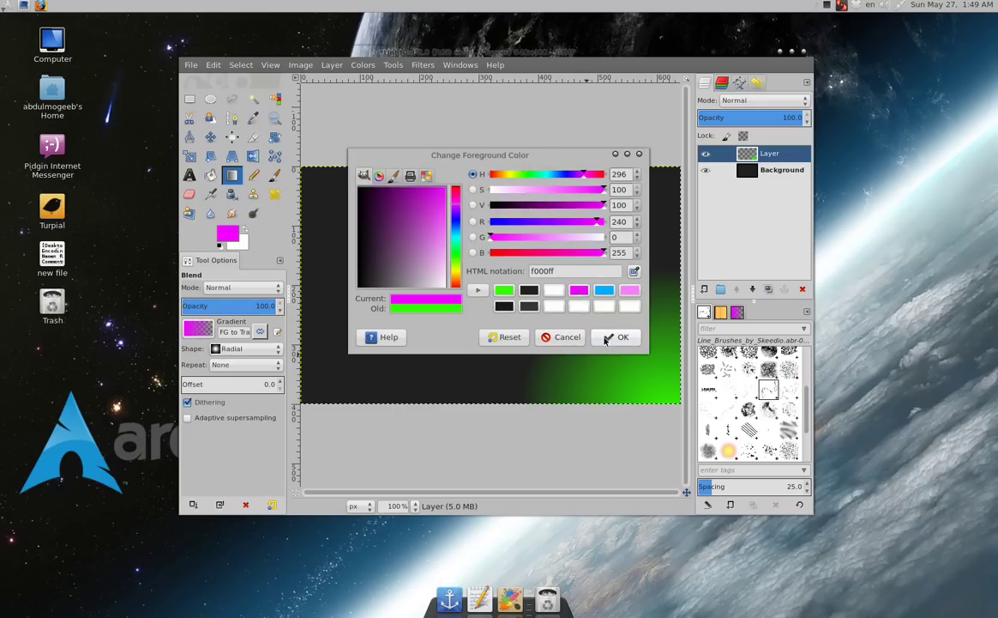
click(614, 337)
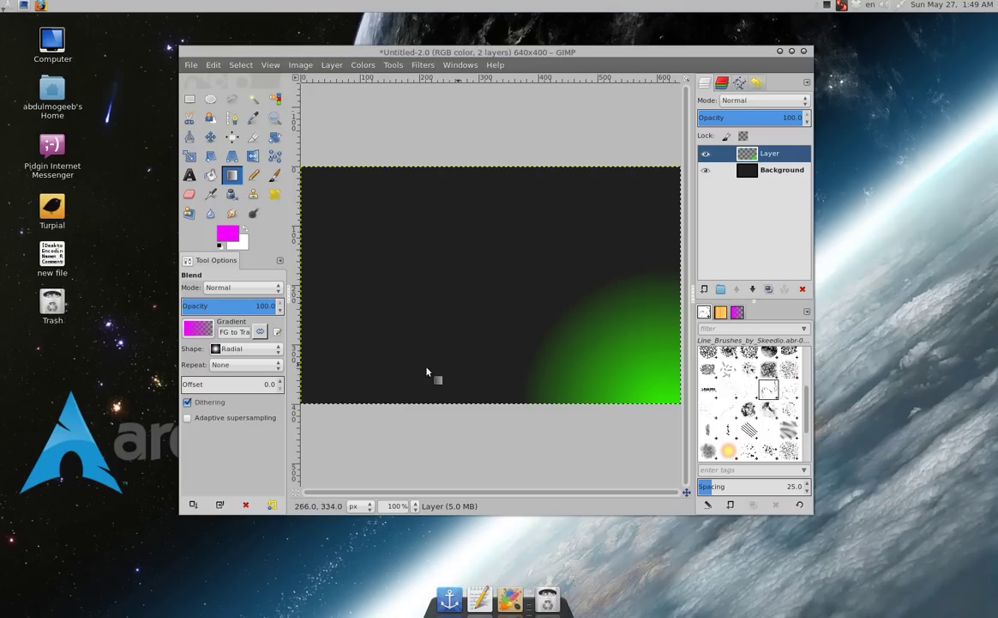
Draw a magenta radial glow from the bottom-left corner on new Layer #1
click(708, 292)
click(152, 199)
drag(316, 414, 399, 342)
key(ctrl+z)
drag(309, 396, 392, 330)
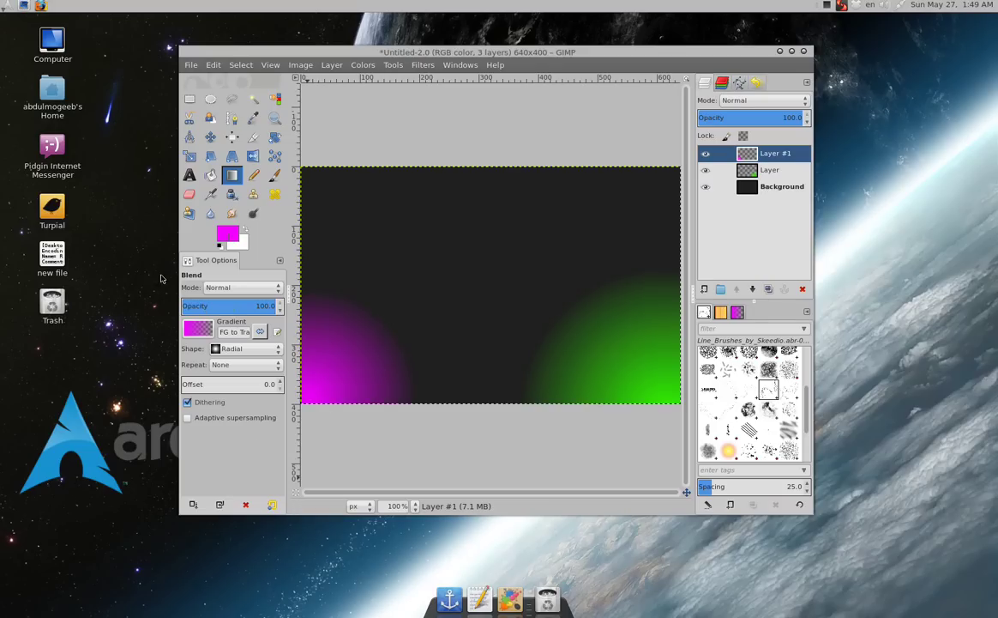
Shift the green glow layer slightly right and down
click(210, 137)
click(734, 170)
drag(616, 336, 637, 363)
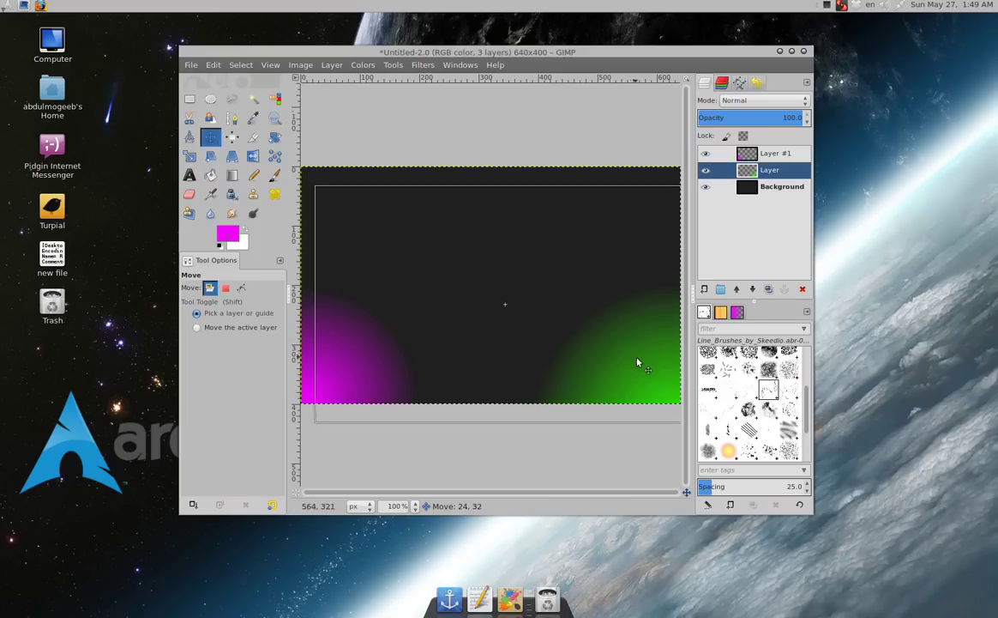
drag(637, 363, 660, 349)
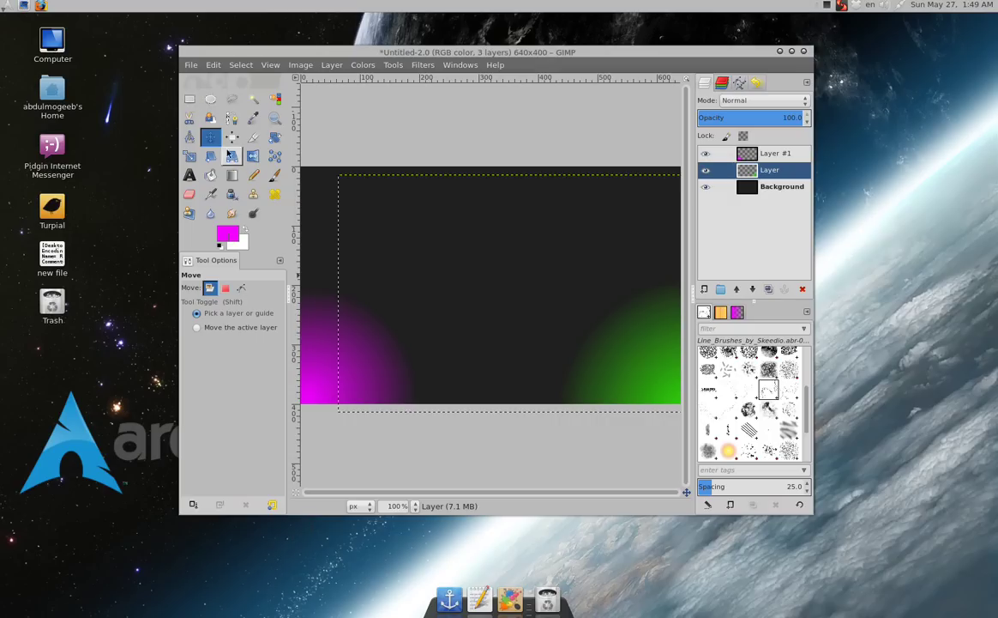
click(231, 175)
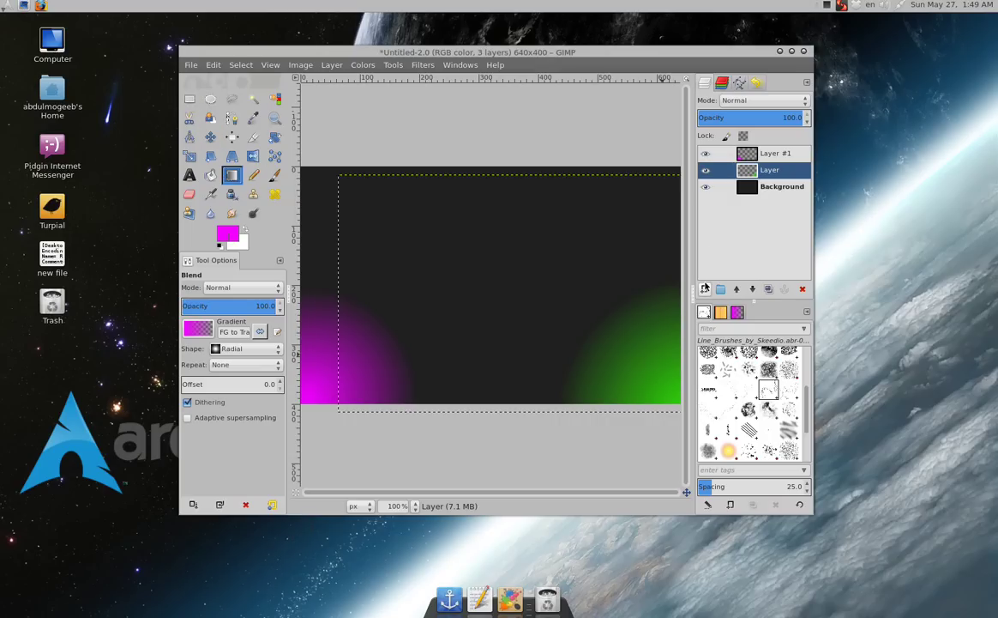
Add Layer #2 and set the gradient shape to Bi-linear
key(shift+ctrl+n)
click(147, 200)
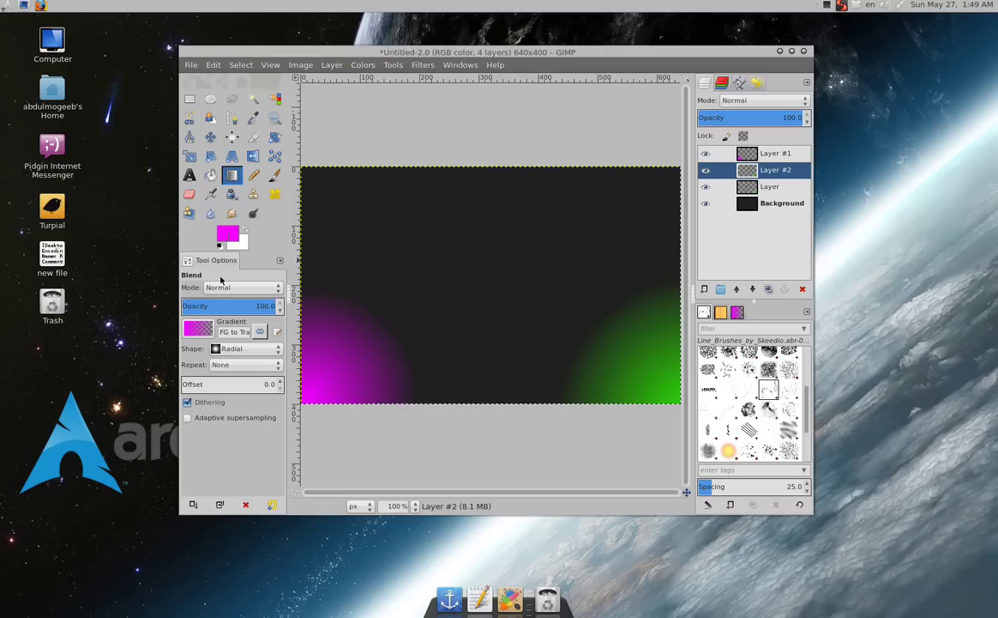
click(225, 348)
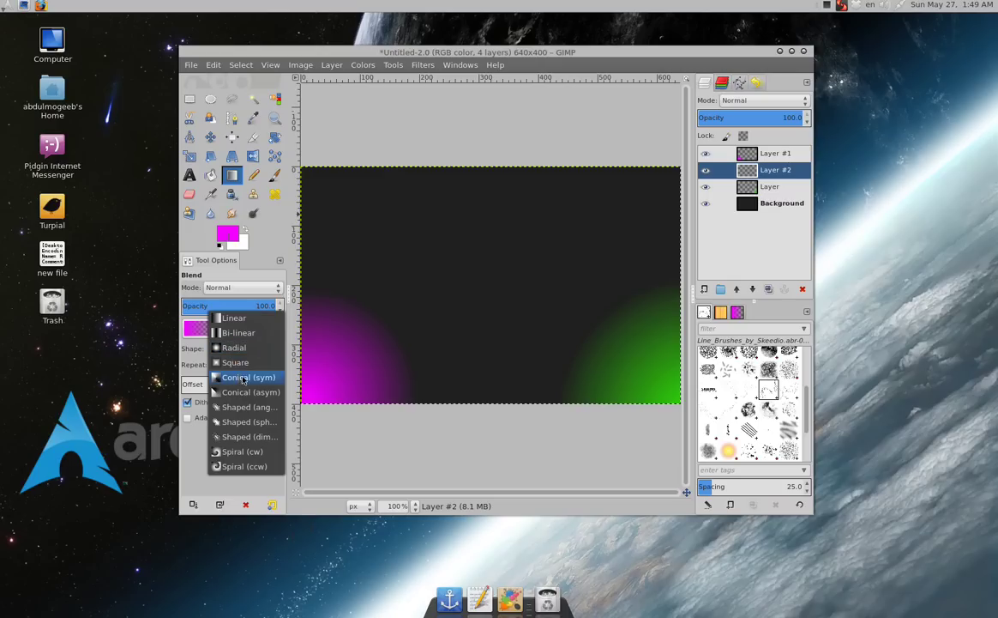
click(245, 366)
drag(396, 174, 493, 263)
key(ctrl+z)
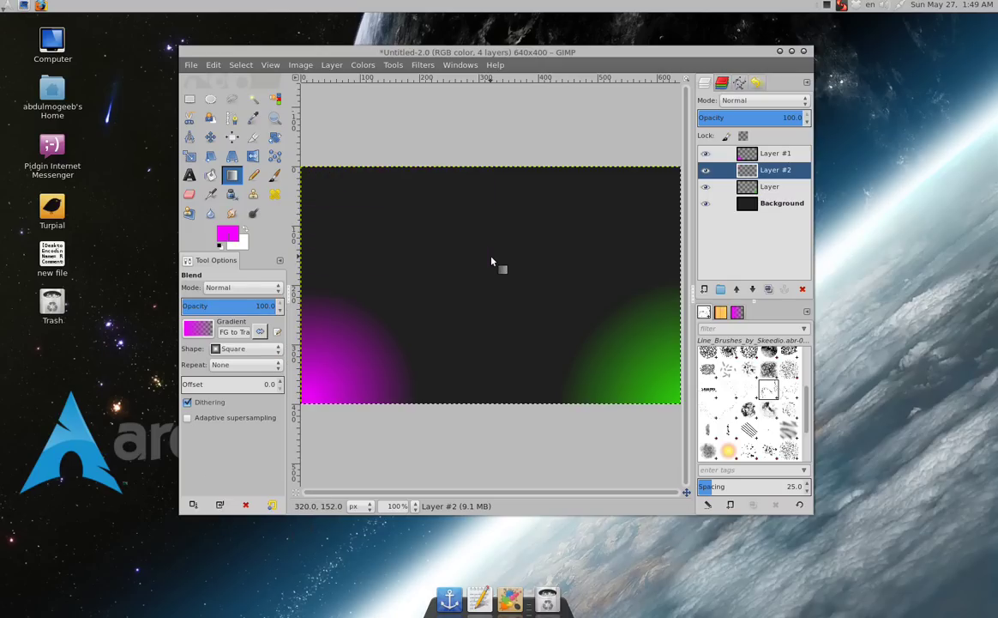
click(245, 348)
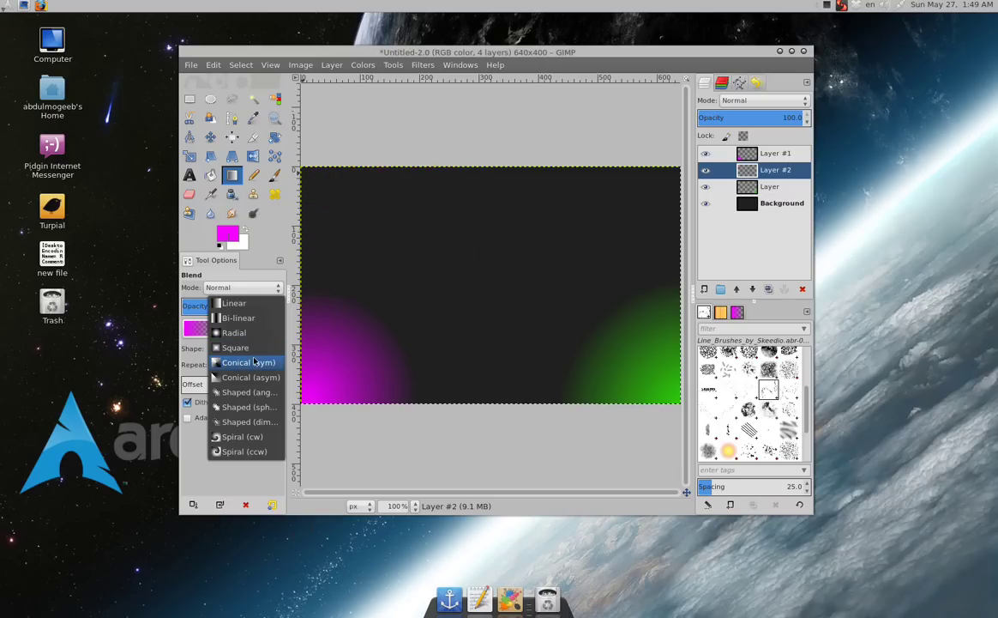
click(243, 320)
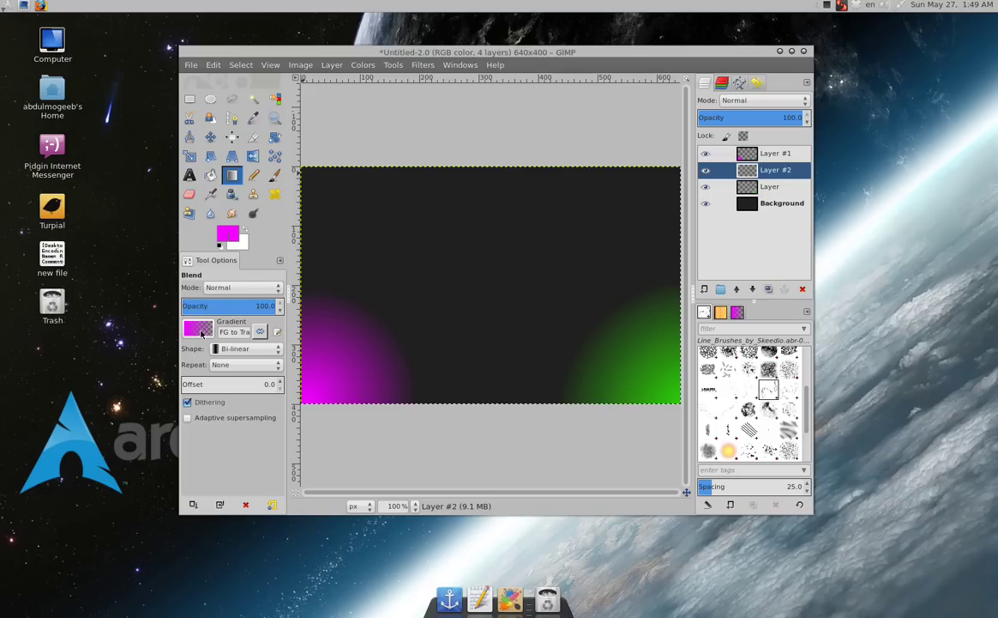
Draw a light blue 00aeff gradient fading down from the top edge
click(227, 235)
click(604, 290)
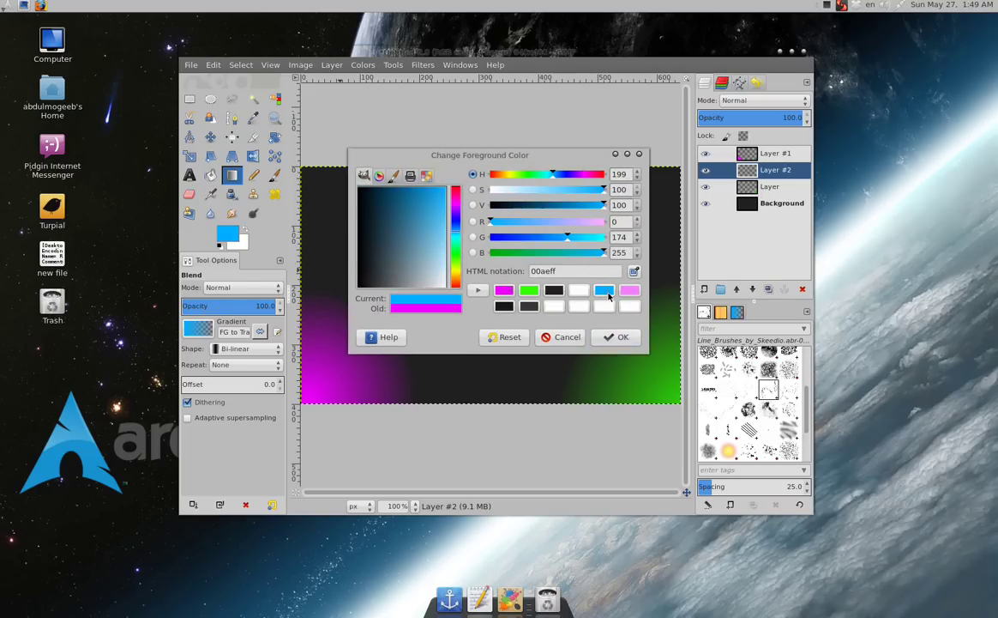
click(616, 336)
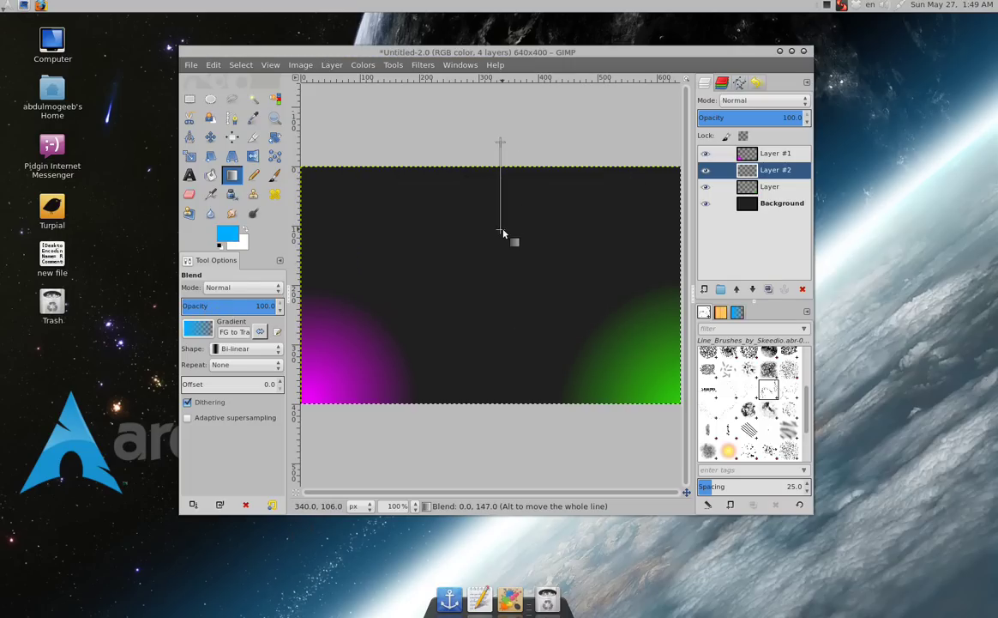
drag(501, 146, 508, 269)
key(ctrl+z)
drag(466, 120, 473, 257)
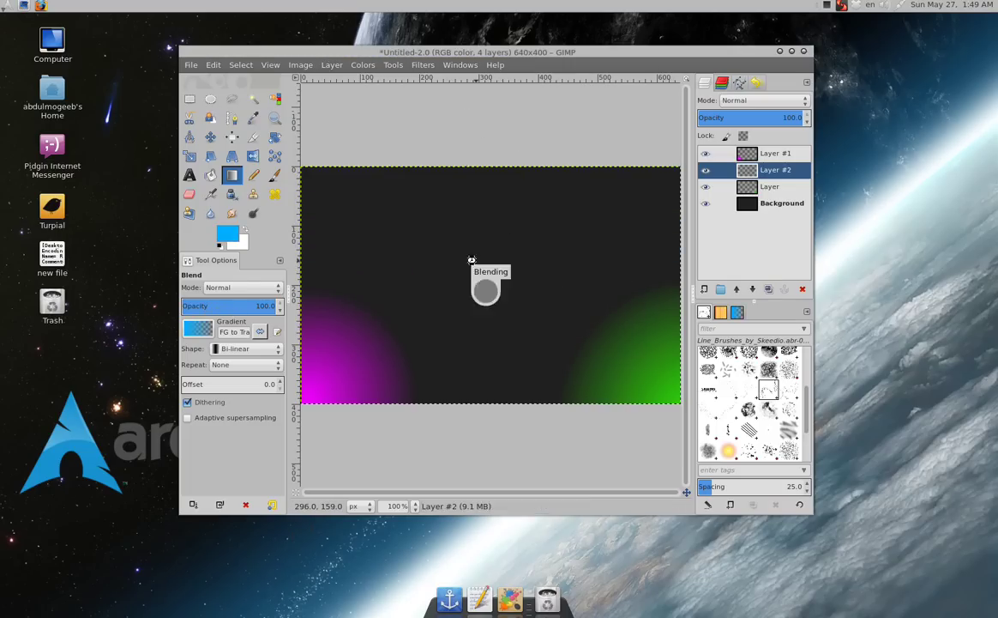
key(ctrl+z)
drag(471, 111, 473, 259)
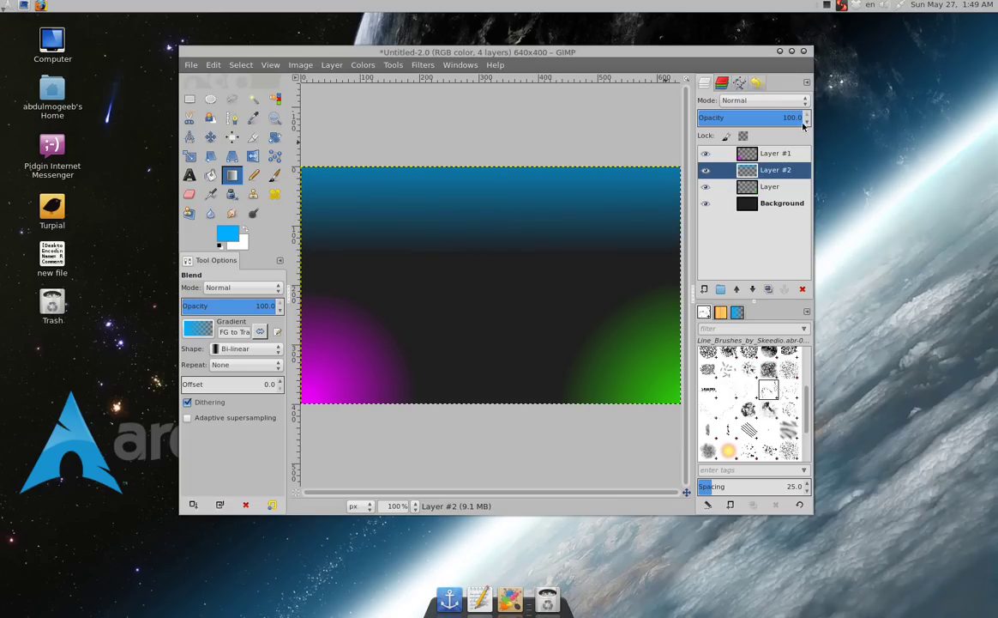
Lower the blue Layer #2 opacity to about 42.7 and the green Layer to 51.1
drag(768, 118, 681, 126)
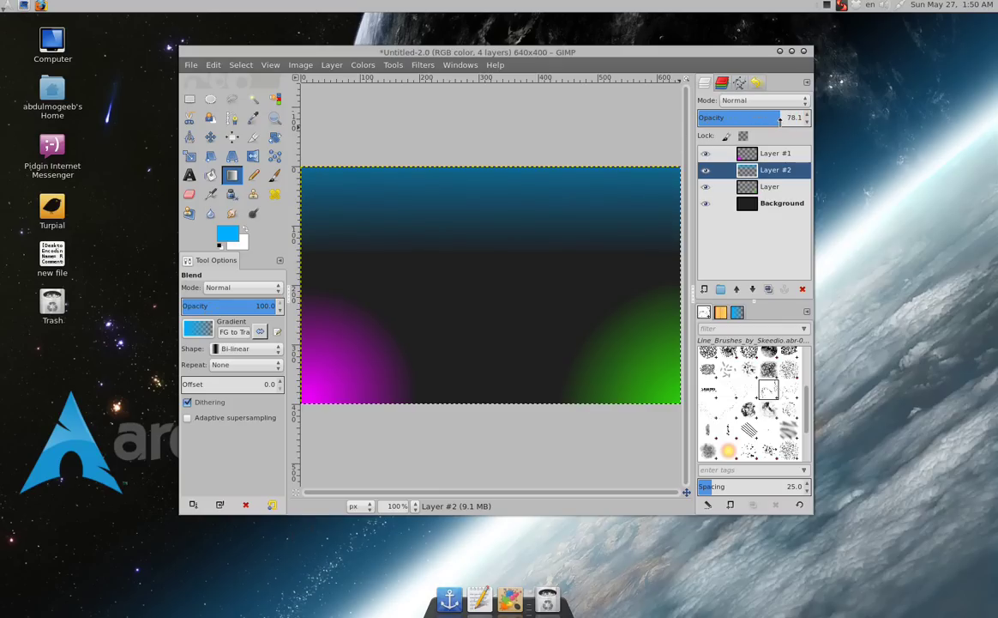
drag(783, 120, 743, 127)
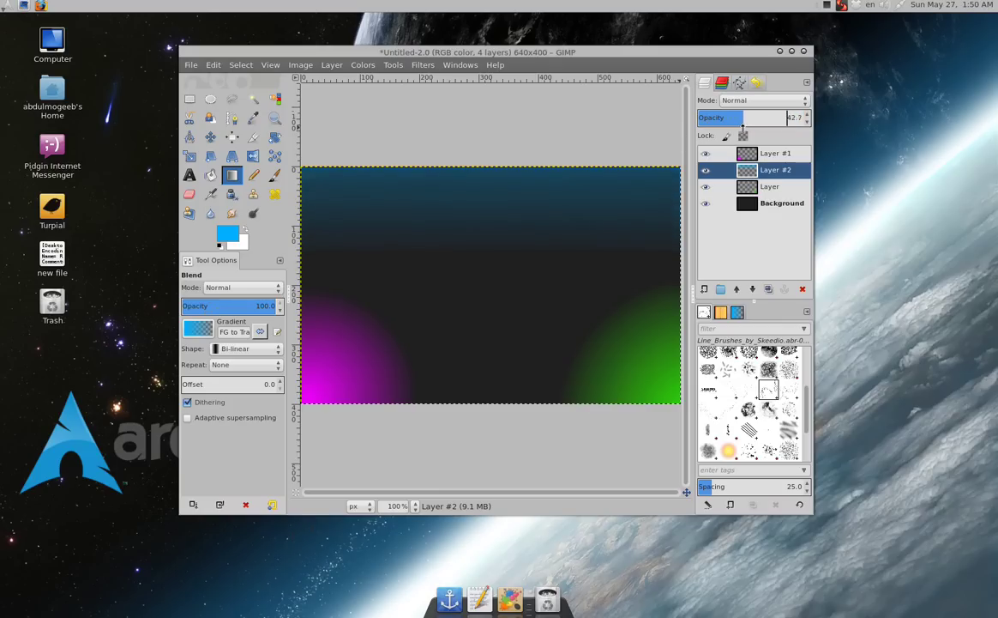
click(769, 186)
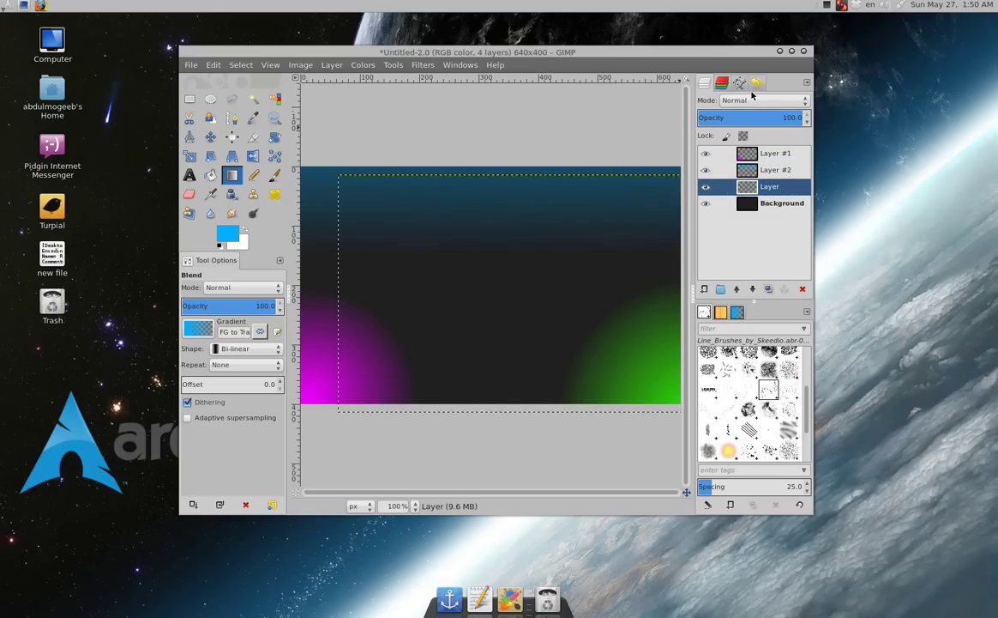
click(771, 120)
drag(770, 120, 745, 129)
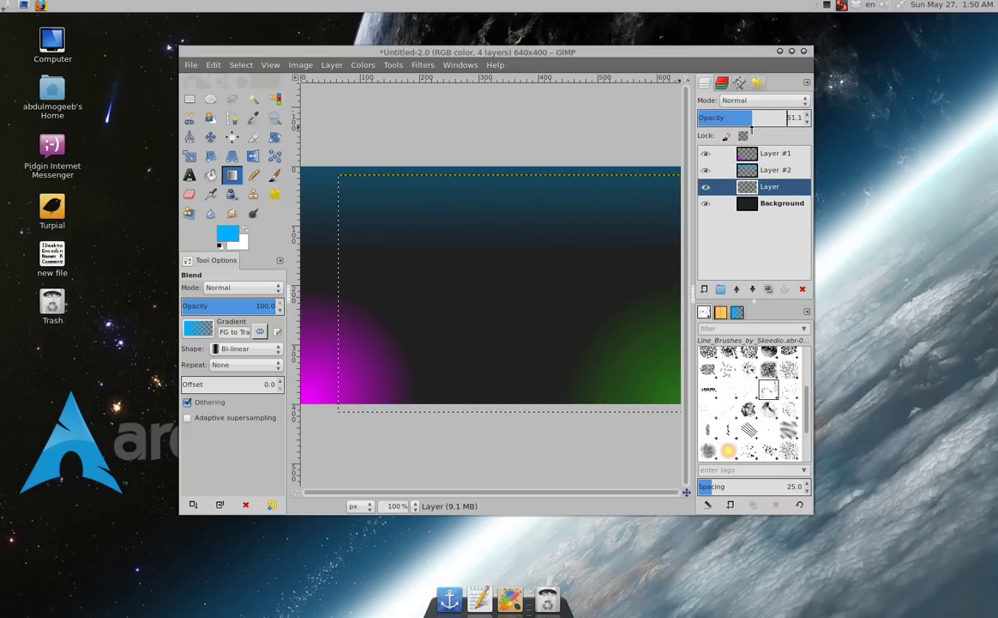
Reduce Layer #1's opacity to about 39.3 to soften the magenta glow
click(776, 203)
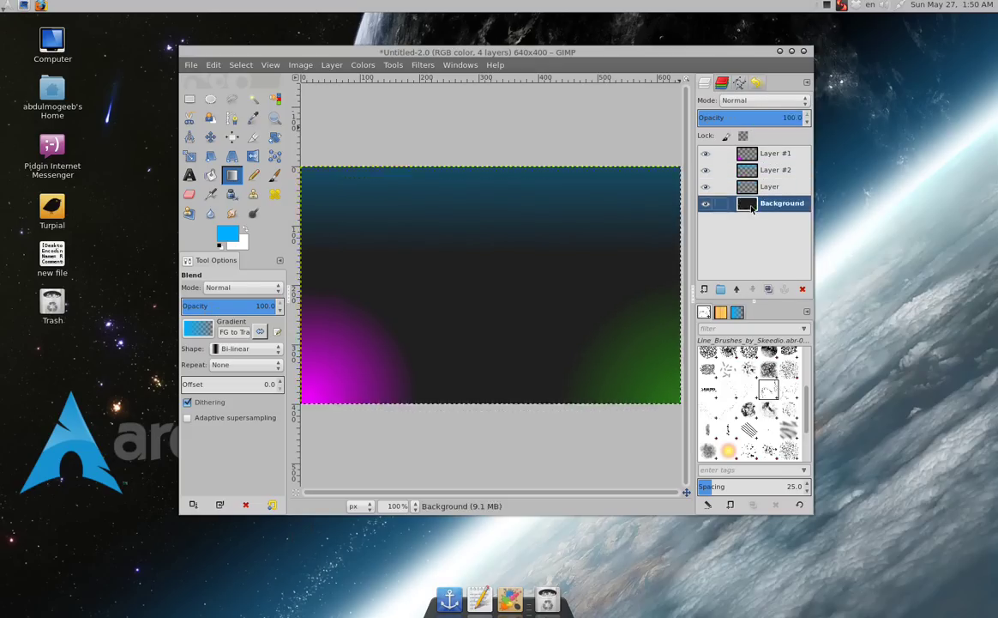
click(754, 152)
click(747, 118)
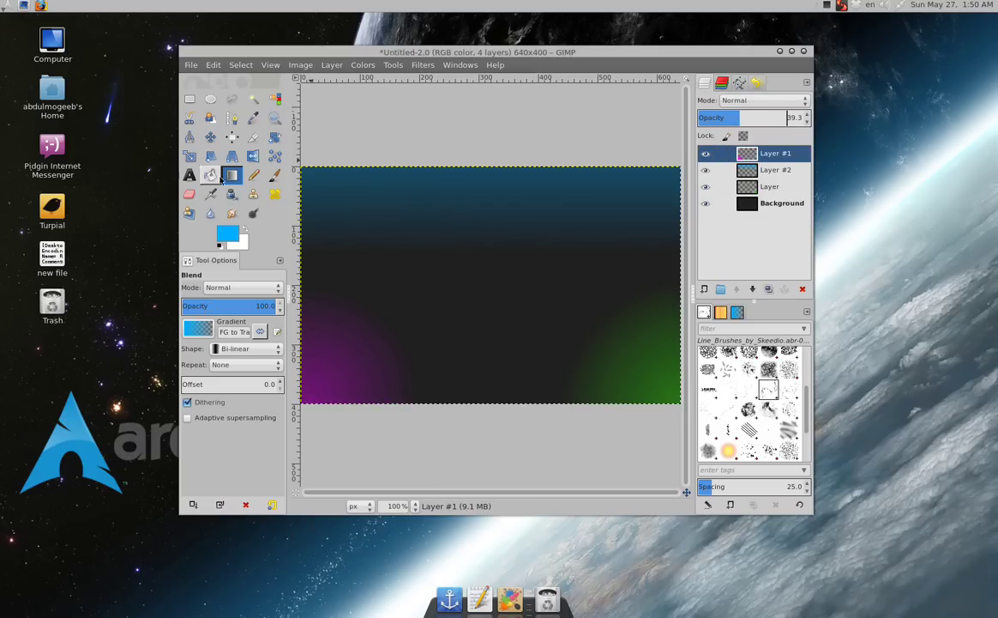
Type 'Gnu/Linux' in cyan 66 px Sans and move it to the canvas centre
click(190, 175)
click(446, 273)
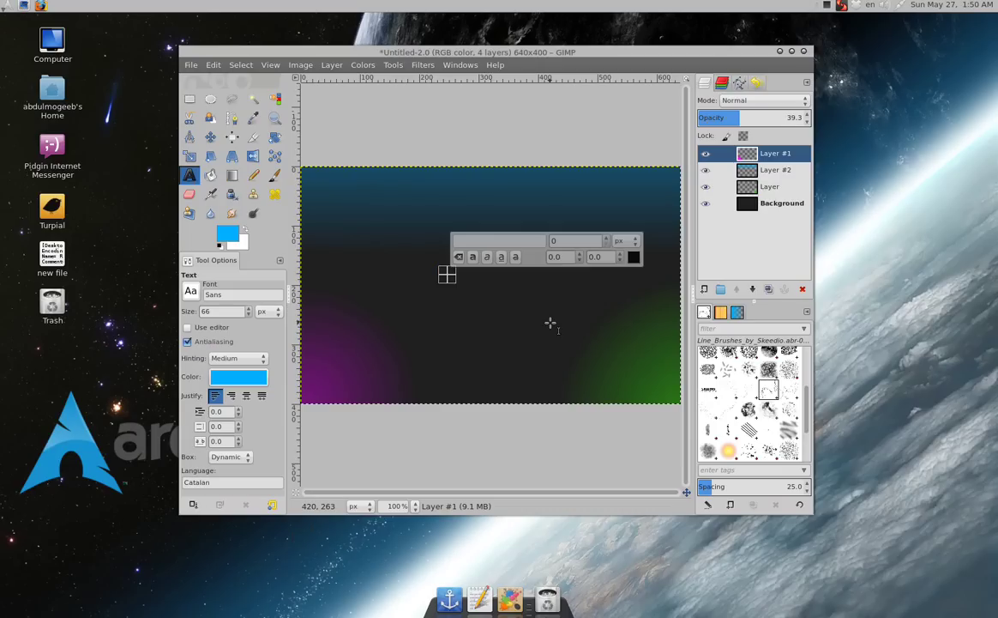
text(Gnu)
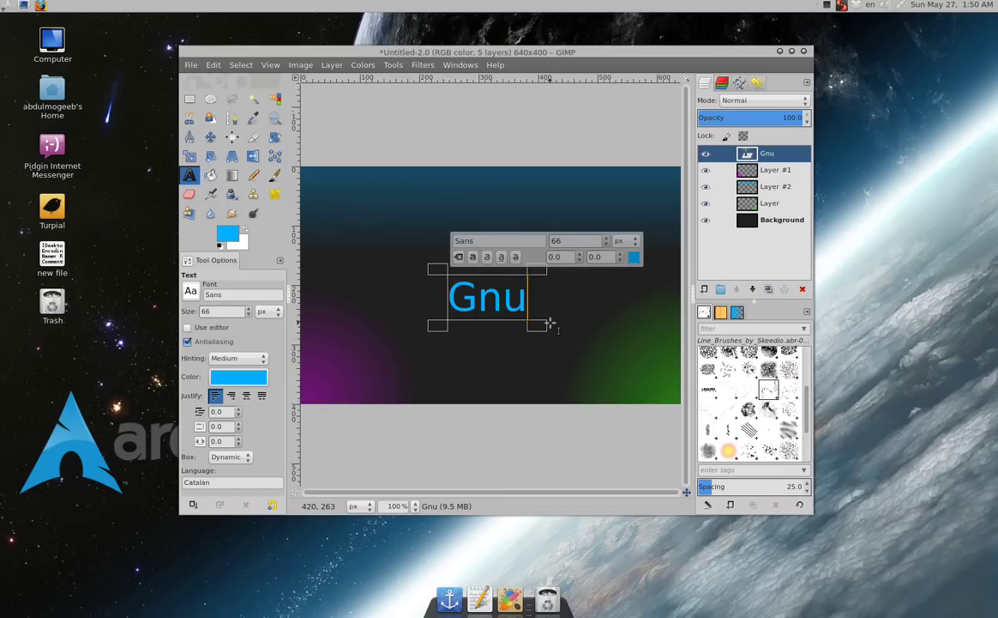
text(/Linux)
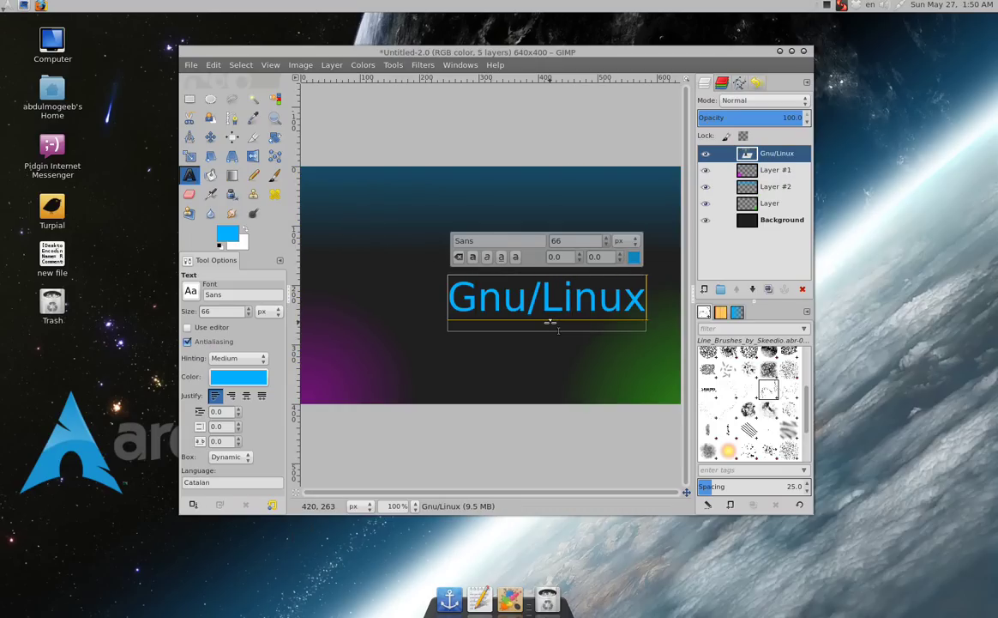
click(210, 137)
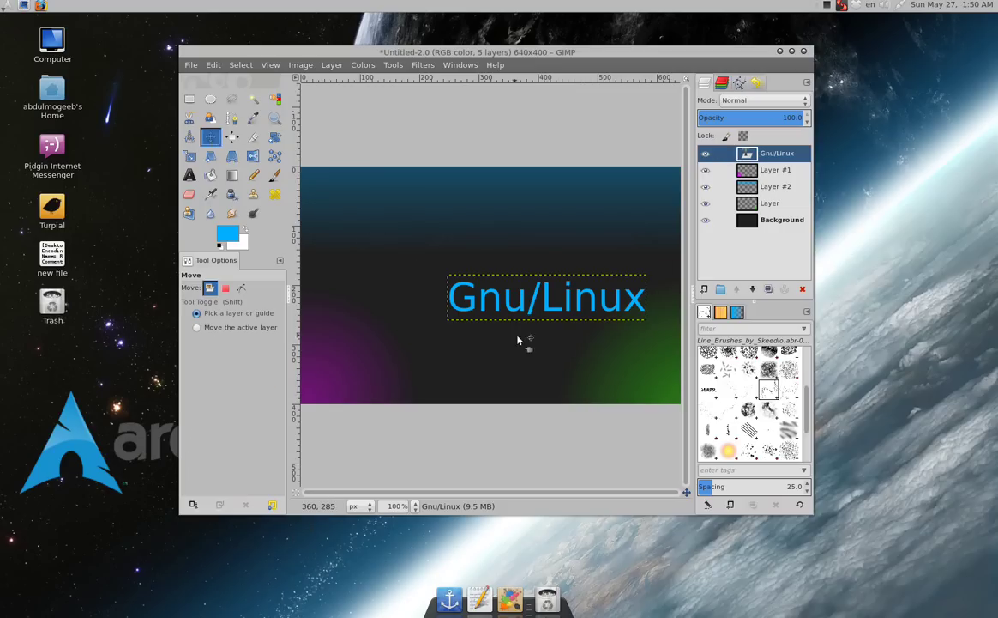
drag(486, 302, 438, 299)
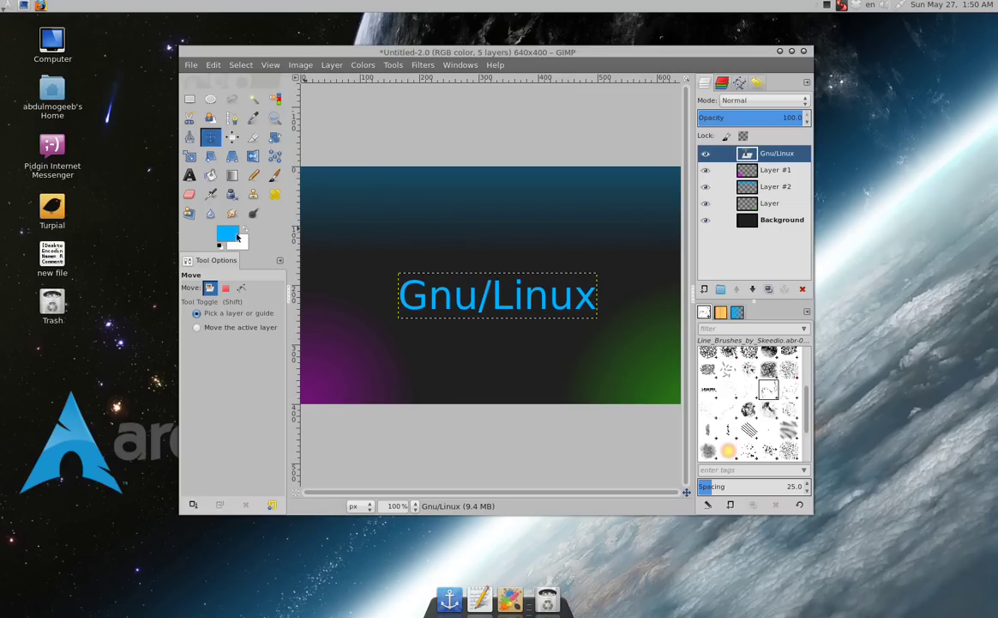
Colour all of the Gnu/Linux text white
click(190, 175)
click(238, 377)
drag(103, 145, 12, 53)
click(267, 202)
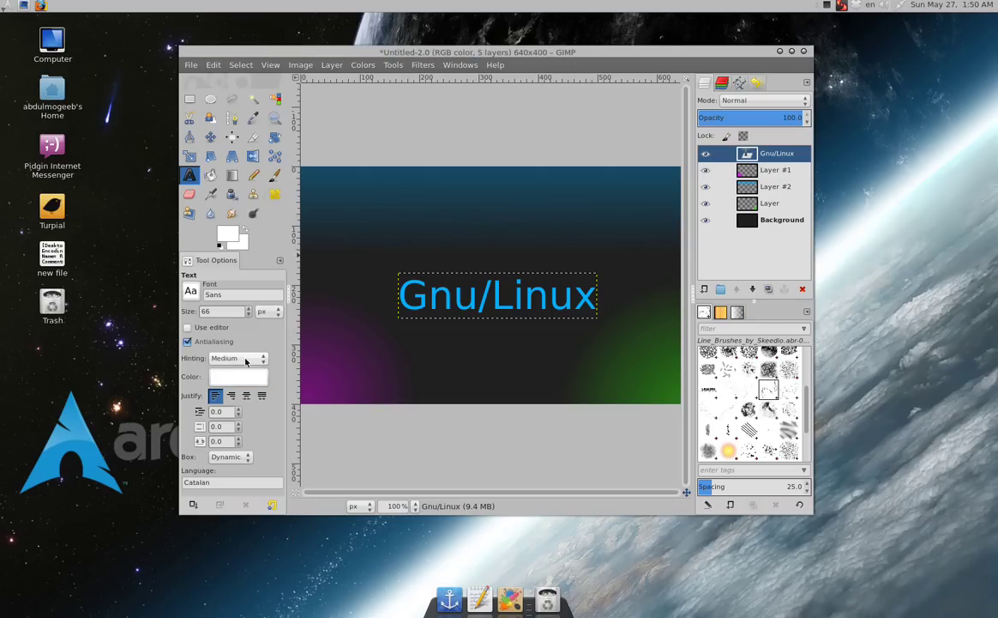
drag(596, 296, 397, 296)
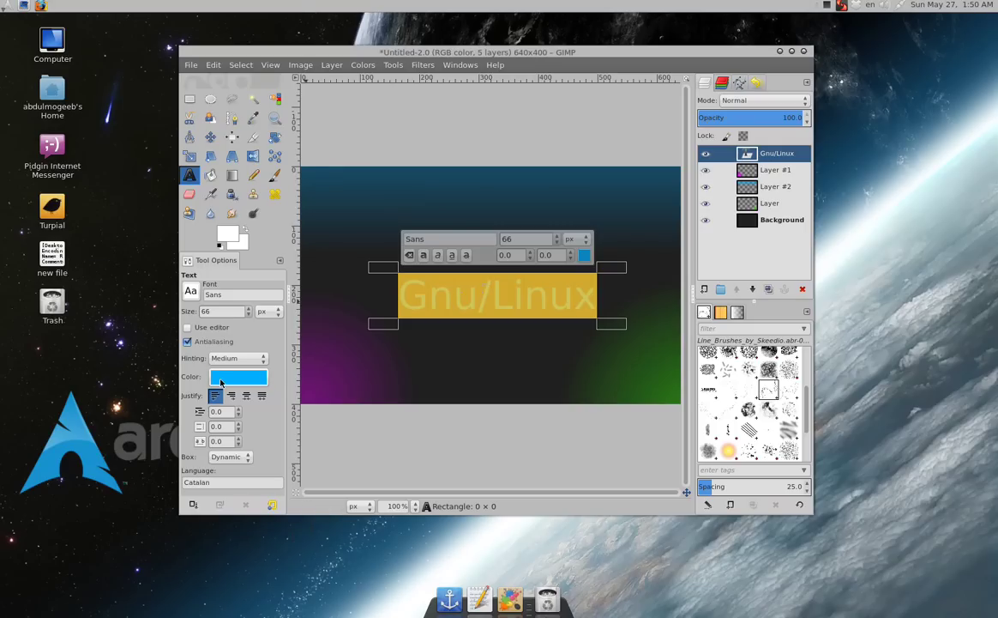
click(220, 379)
drag(78, 119, 12, 53)
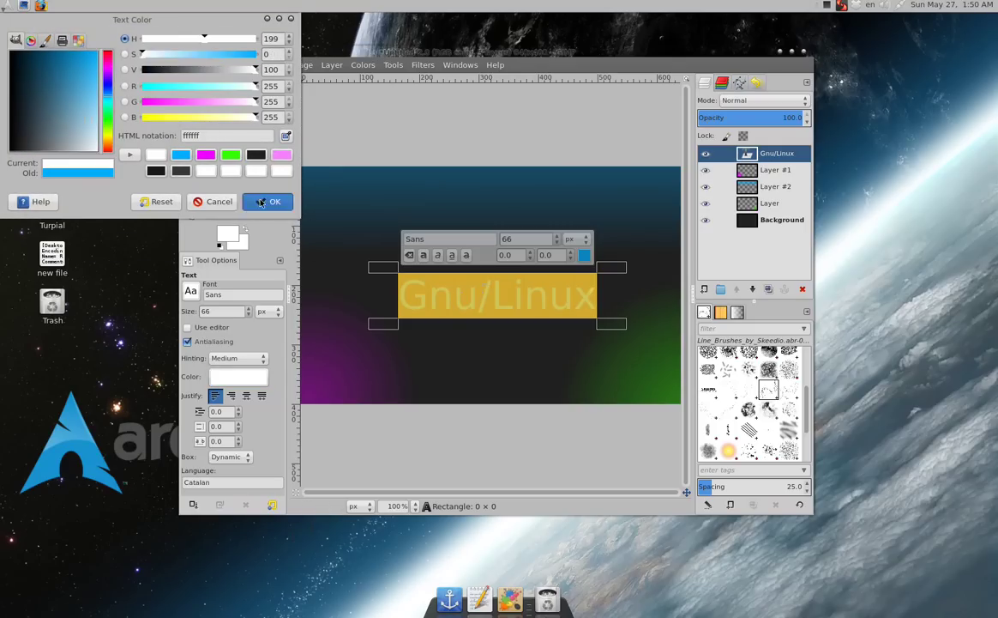
click(267, 202)
Duplicate the text layer as Gnu/Linux #1 and make the copy active
click(210, 137)
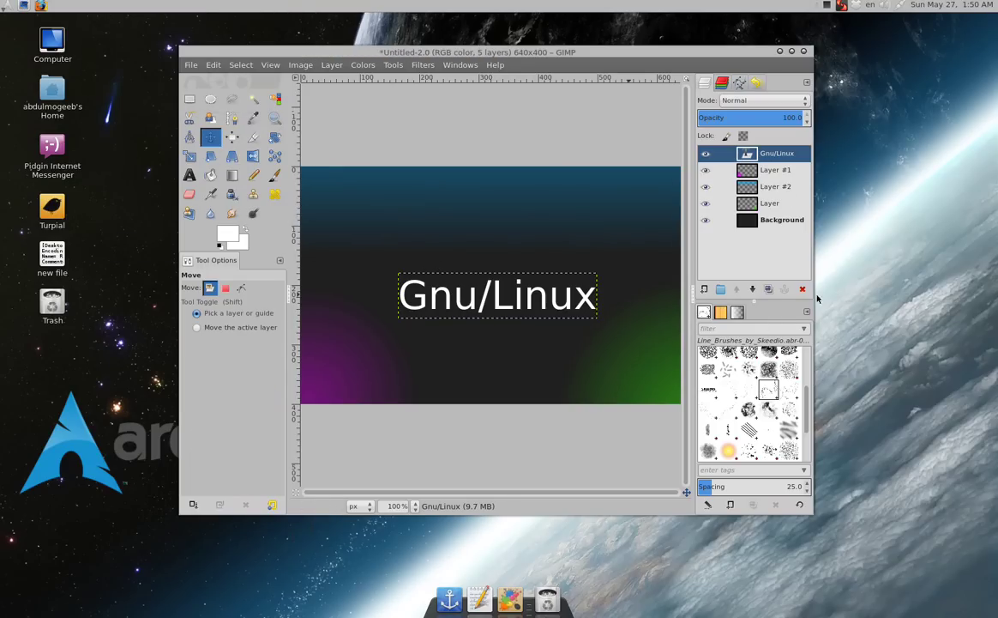
click(768, 289)
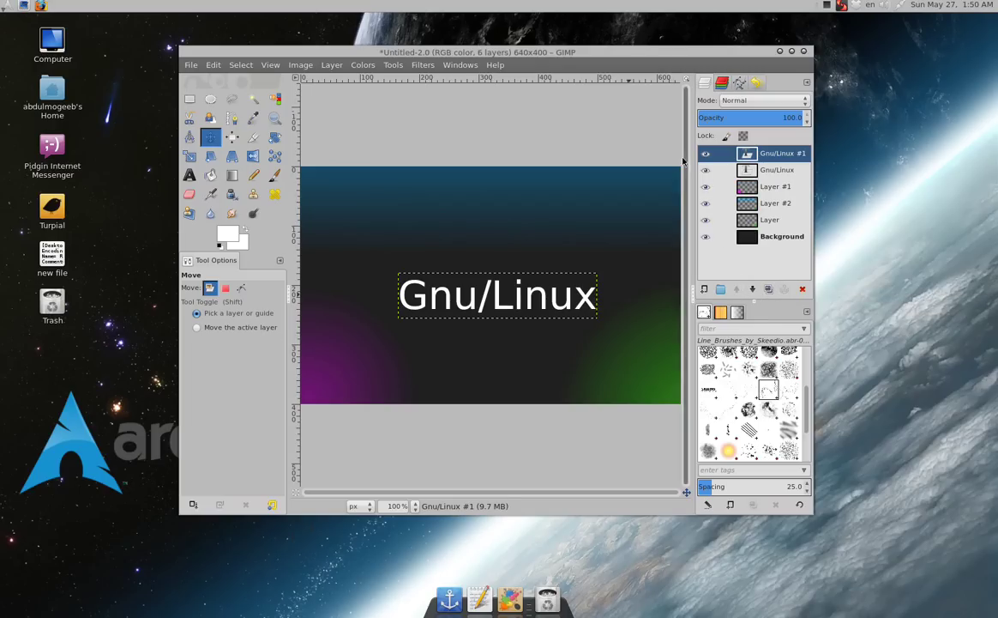
click(729, 170)
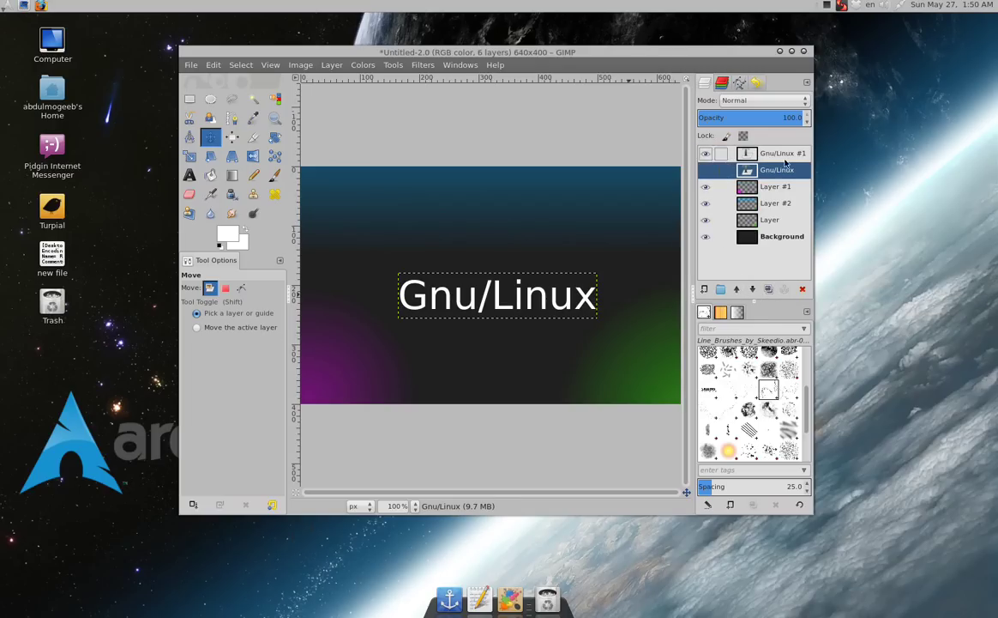
key(Page_Up)
click(403, 62)
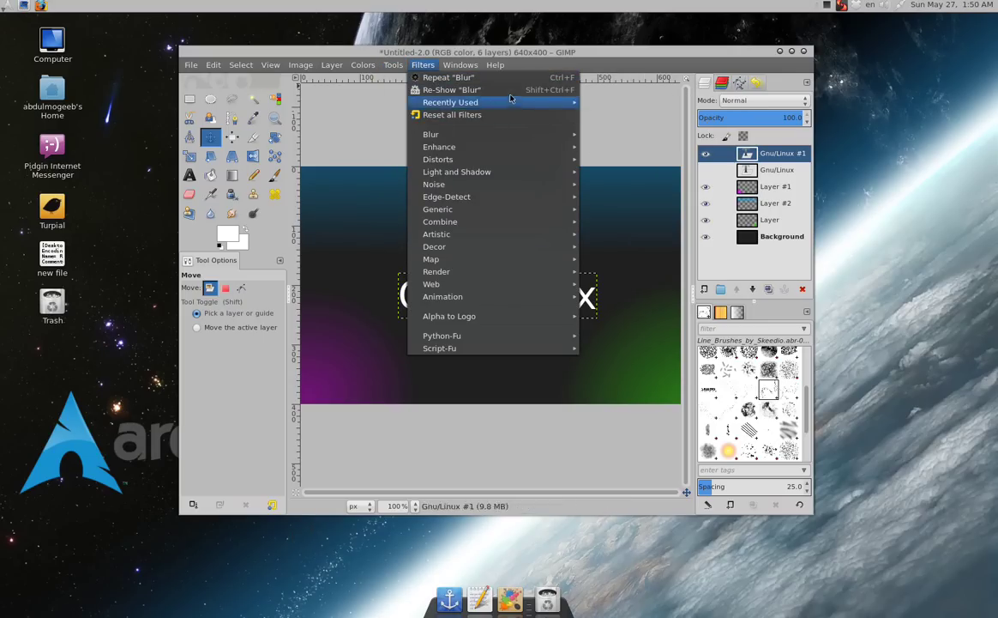
mouse_move(430, 133)
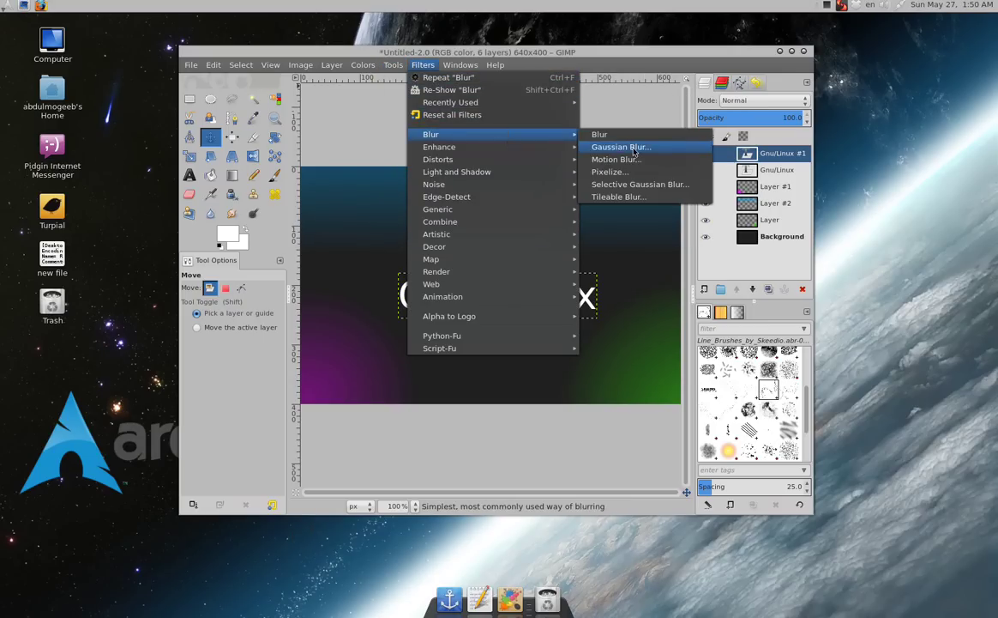
Open Gaussian Blur for Gnu/Linux #1 and arrange its dialog and preview
click(635, 151)
mouse_move(110, 22)
mouse_down()
mouse_move(233, 41)
mouse_move(499, 138)
mouse_up()
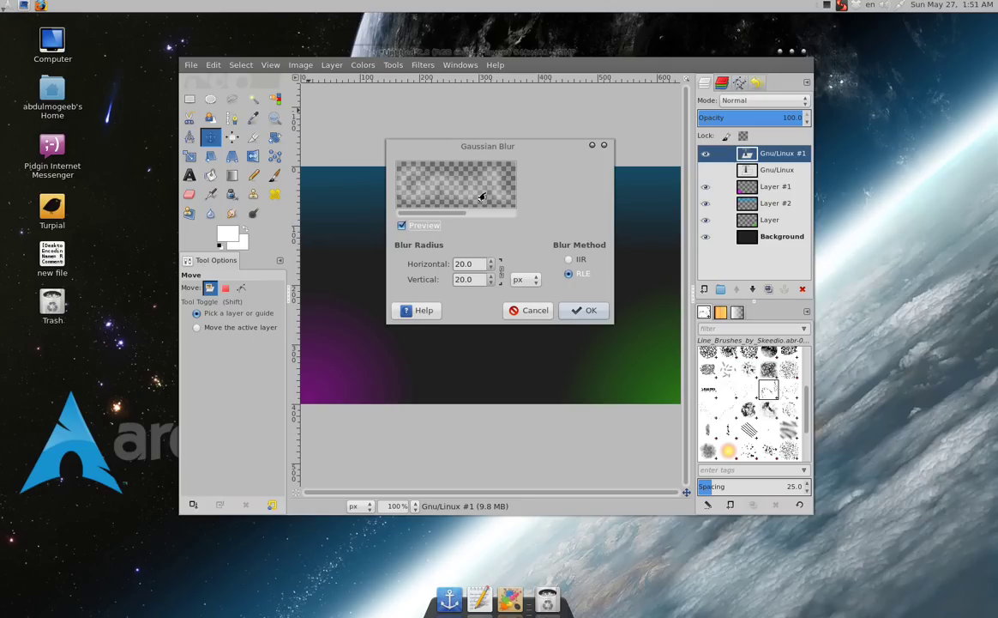
drag(481, 197, 430, 194)
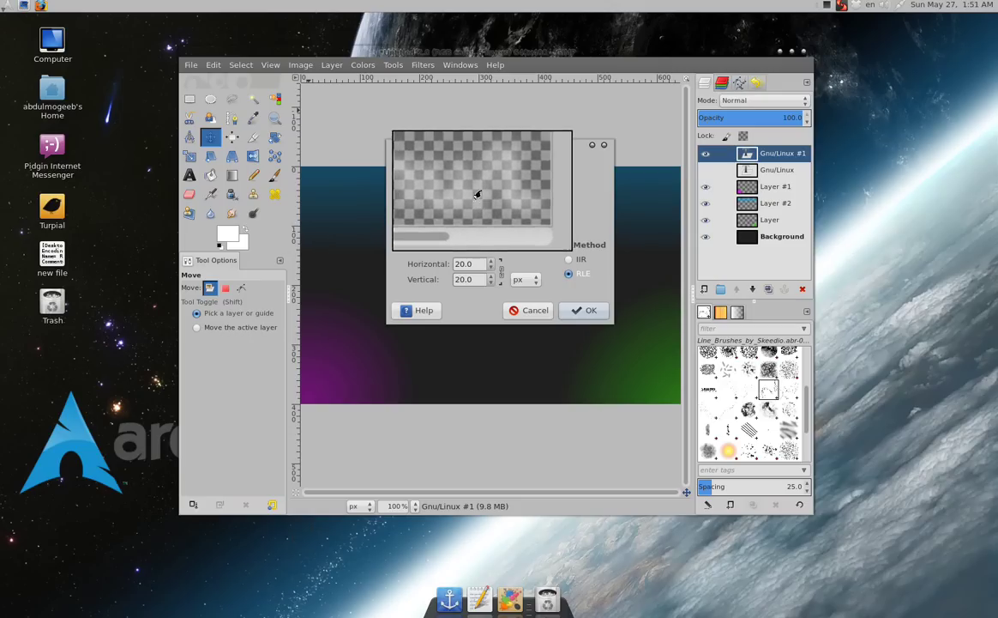
drag(430, 194, 473, 262)
key(super+m)
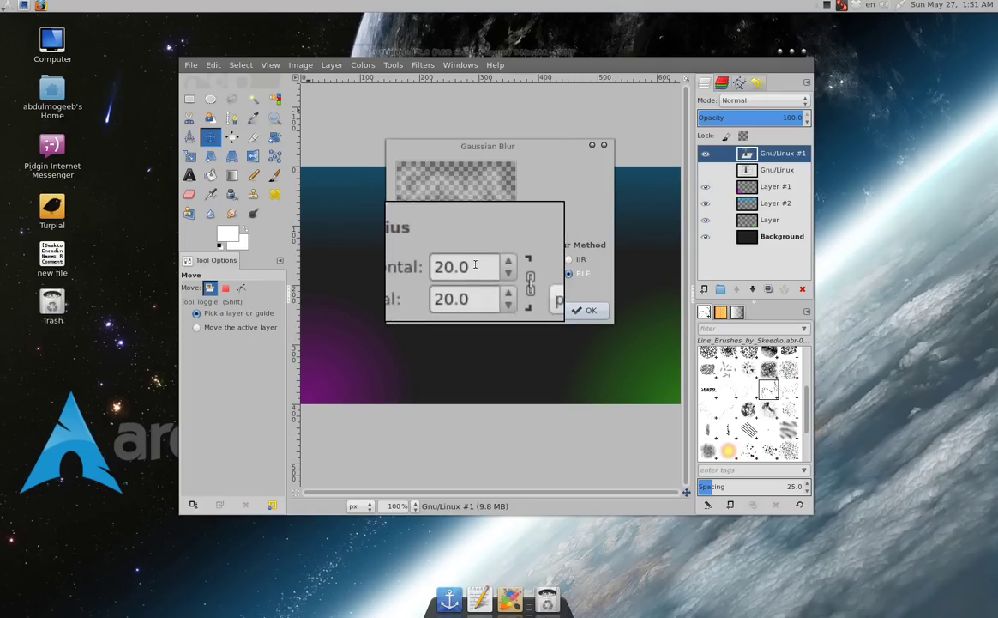
scroll(494, 267, down, 6)
scroll(494, 267, down, 14)
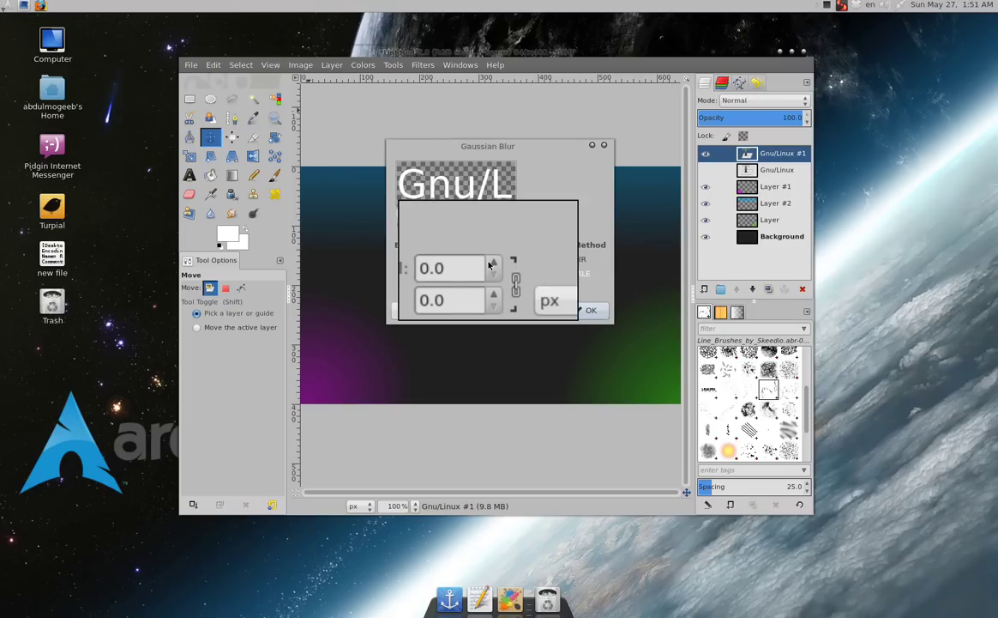
scroll(490, 268, up, 3)
scroll(491, 266, up, 7)
scroll(491, 264, up, 15)
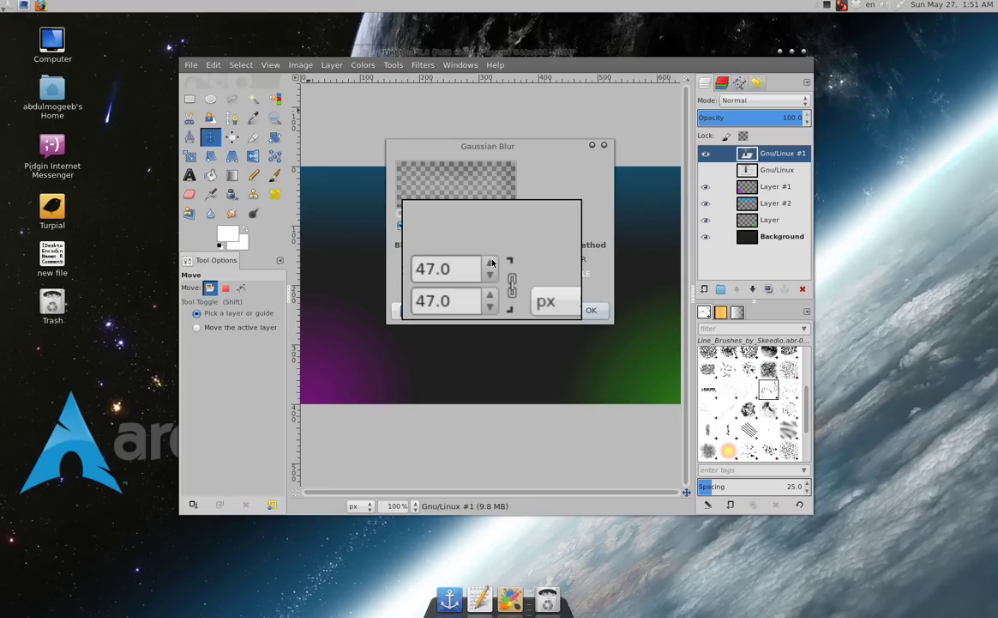
Set the blur radius to 16 px horizontally and vertically and apply it
click(491, 272)
click(492, 271)
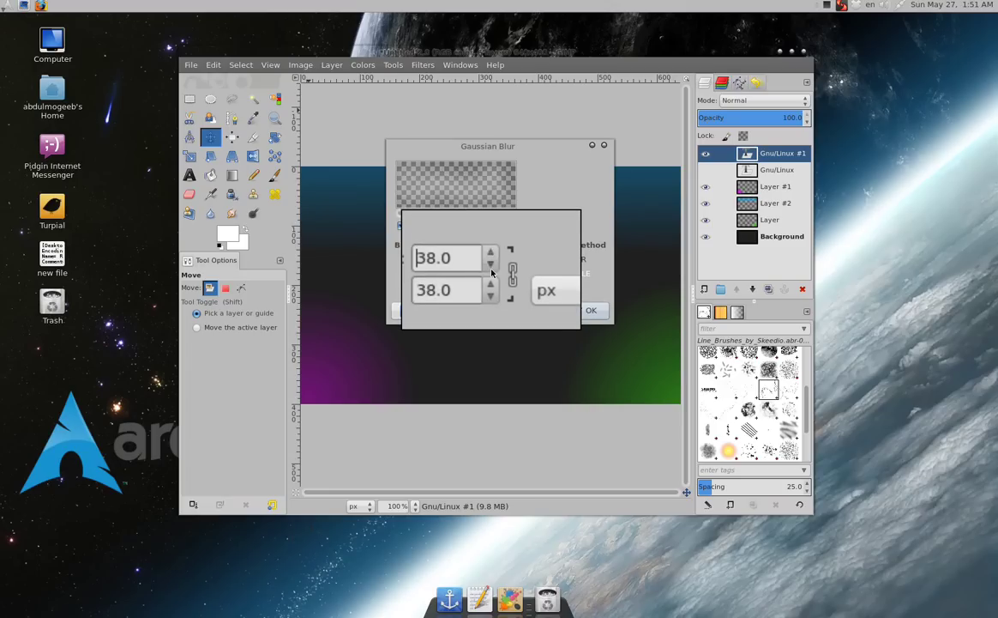
click(491, 272)
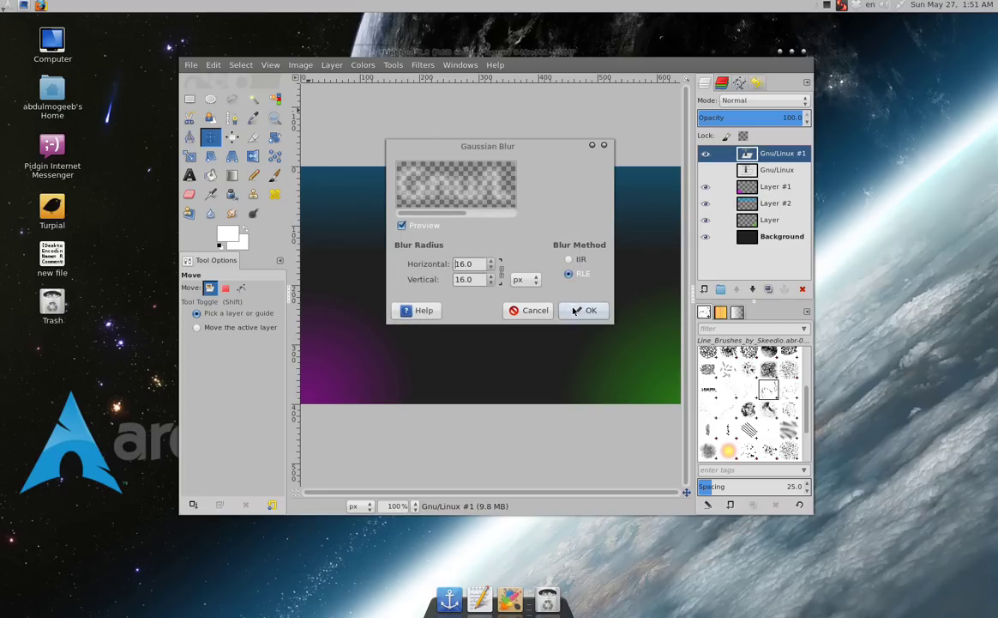
click(573, 311)
Show the sharp Gnu/Linux layer and duplicate it as Gnu/Linux #2
click(725, 170)
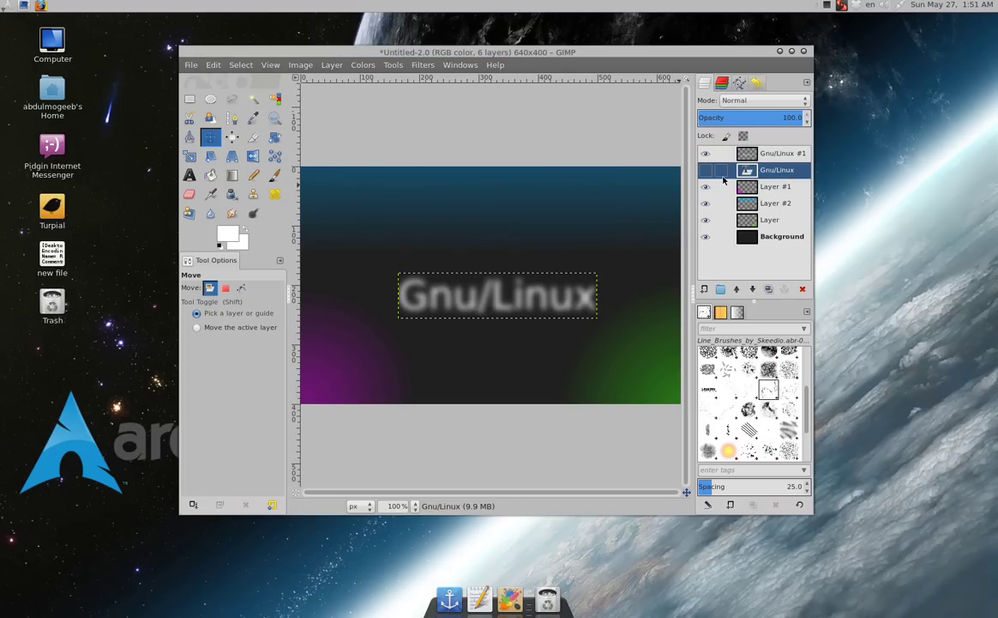
click(705, 170)
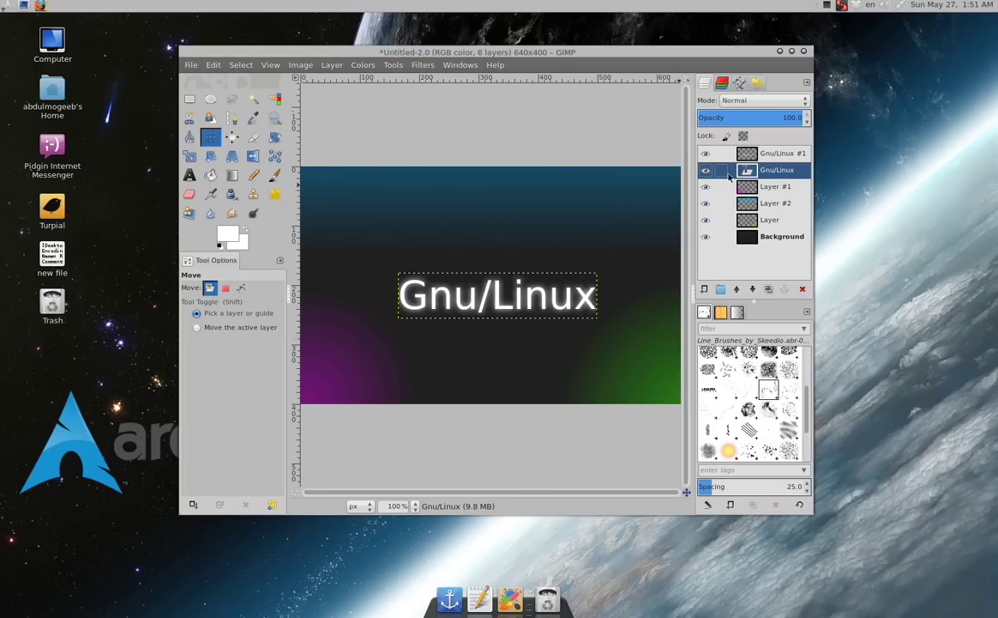
click(767, 290)
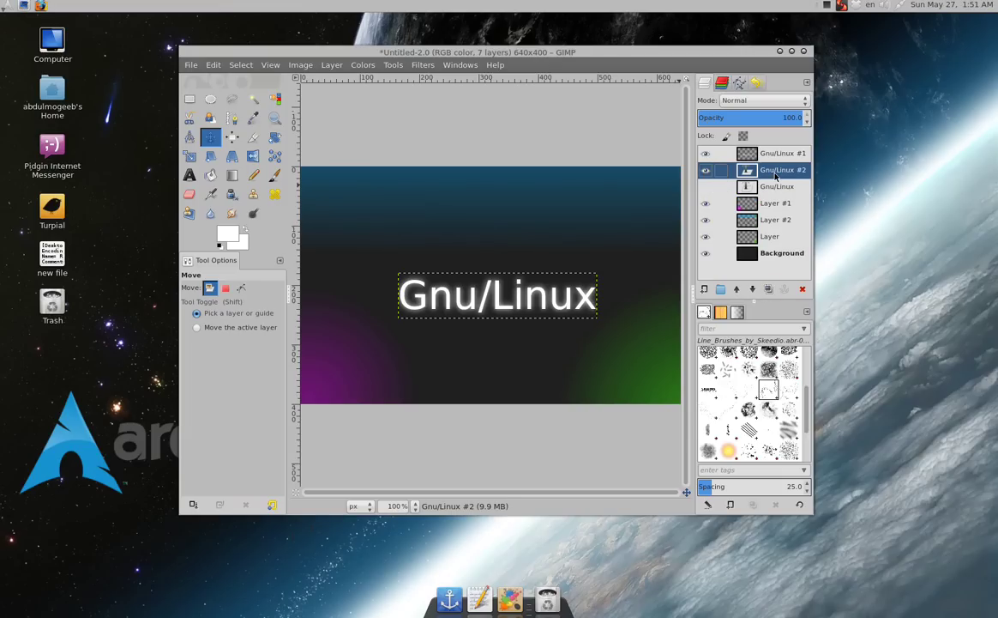
Select the white letters by colour and add a new transparent Layer #3
click(274, 99)
click(439, 287)
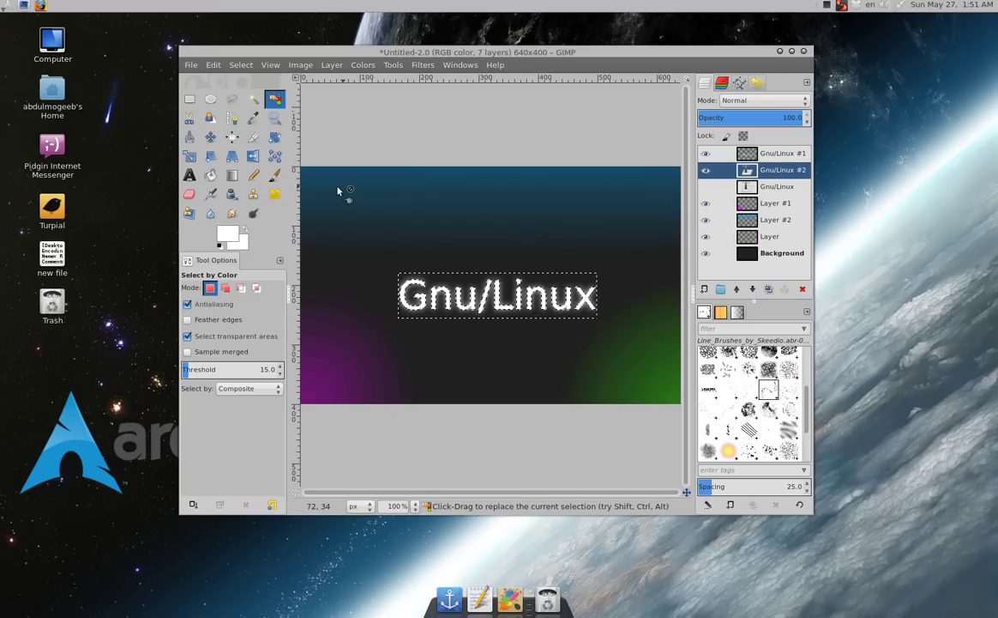
key(shift+ctrl+n)
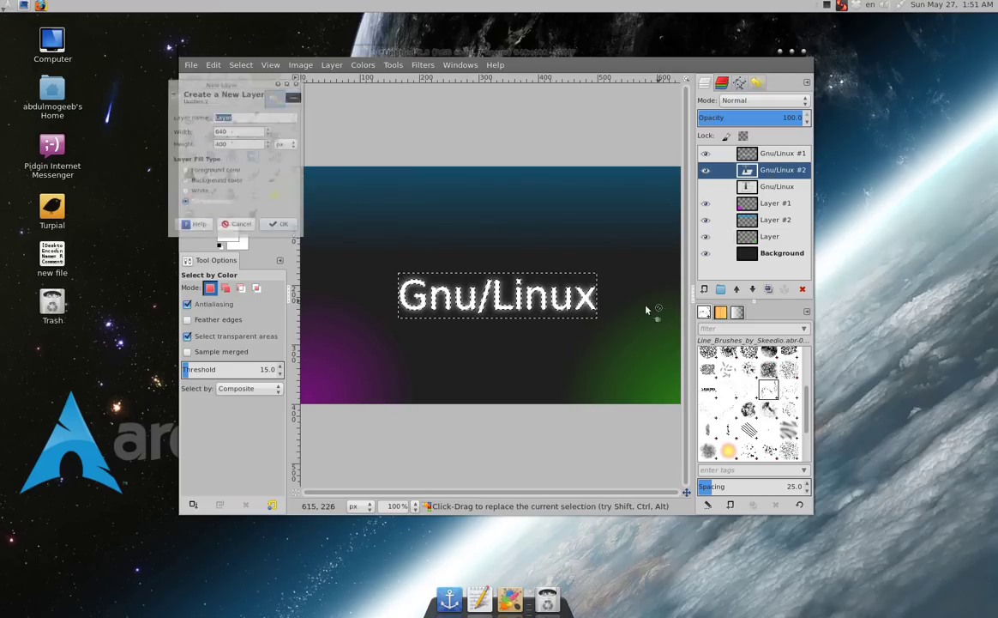
click(144, 202)
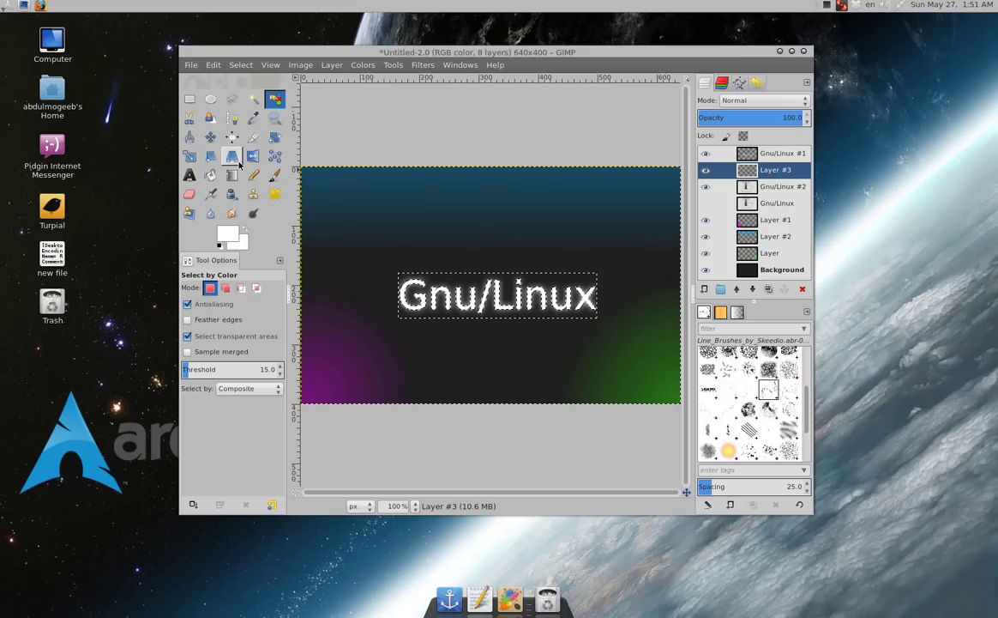
Try an Abstract rainbow gradient across the letters, then undo it and the added layer
click(231, 175)
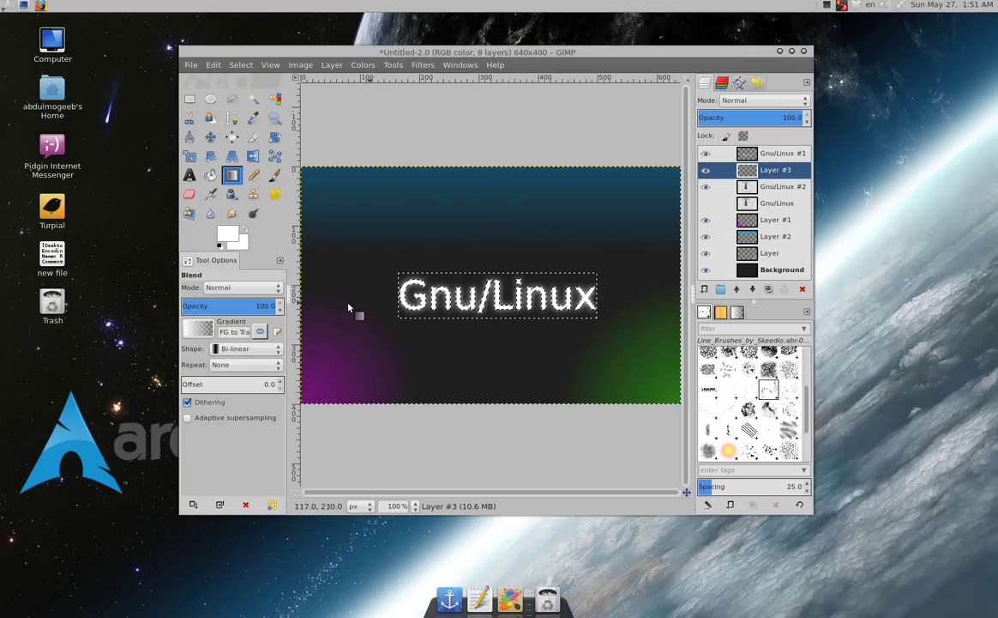
click(200, 328)
click(228, 460)
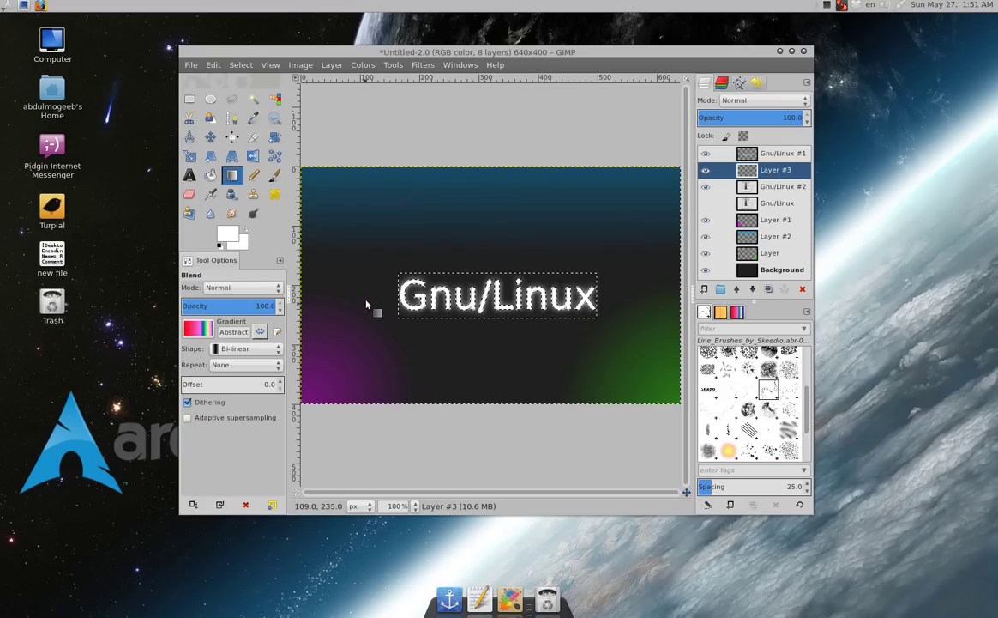
drag(369, 296, 596, 296)
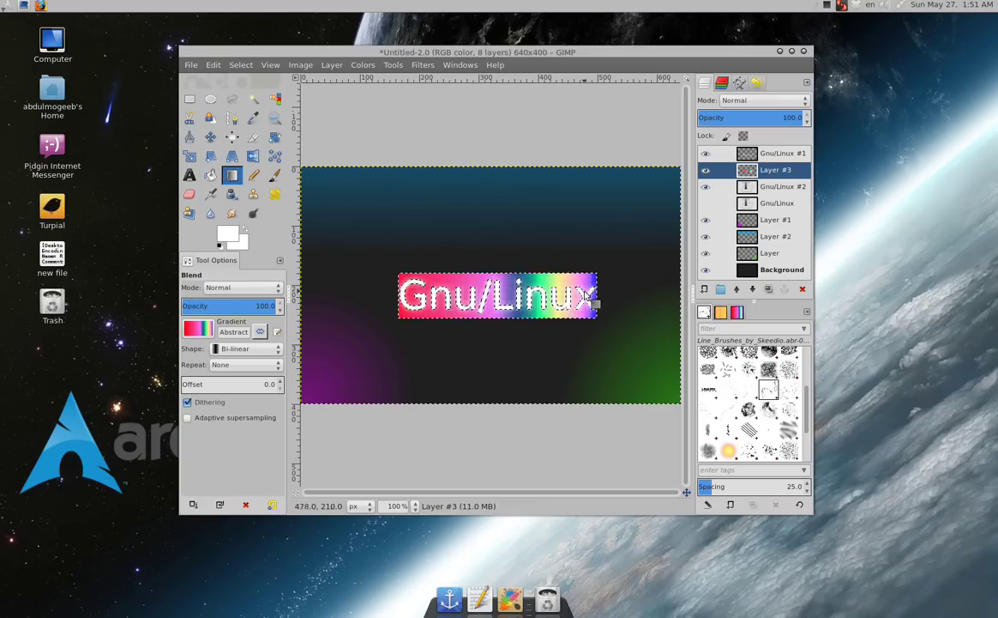
key(ctrl+z)
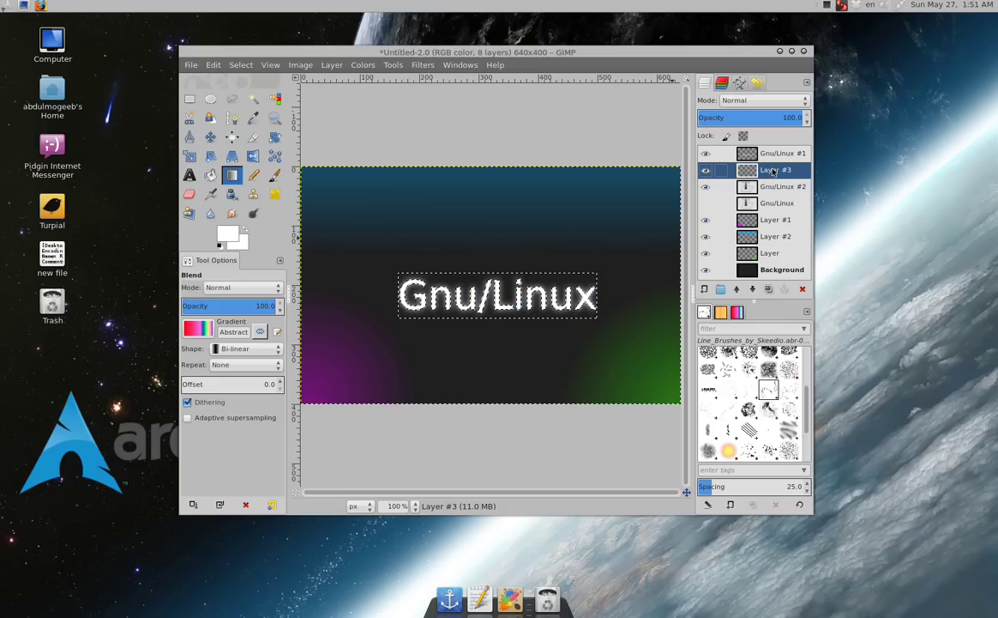
key(ctrl+z)
key(ctrl+z)
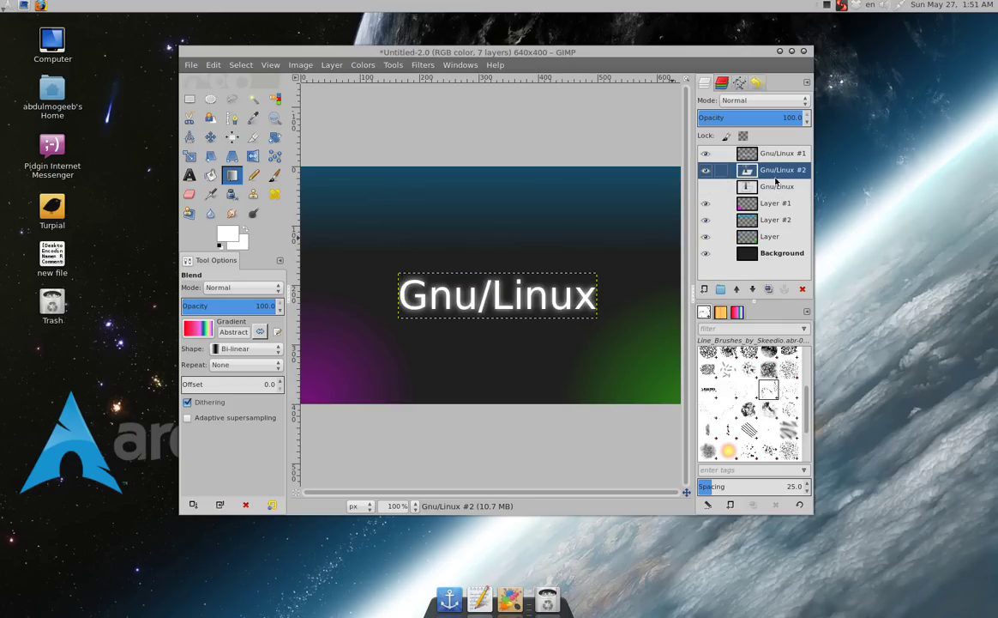
Reselect the Gnu/Linux letters by colour and add a new transparent layer
click(275, 99)
click(433, 306)
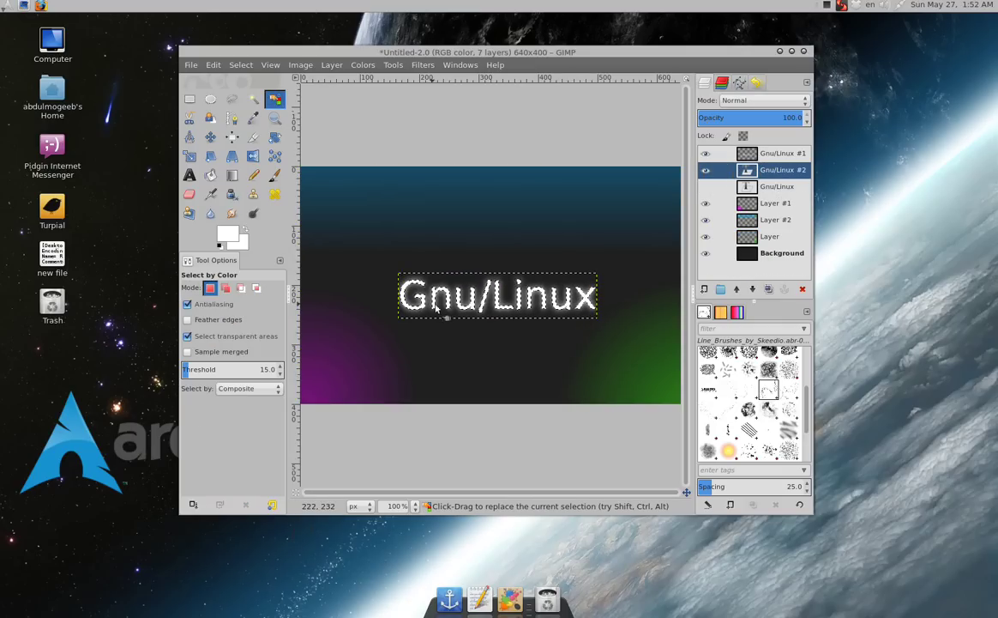
click(704, 289)
click(146, 195)
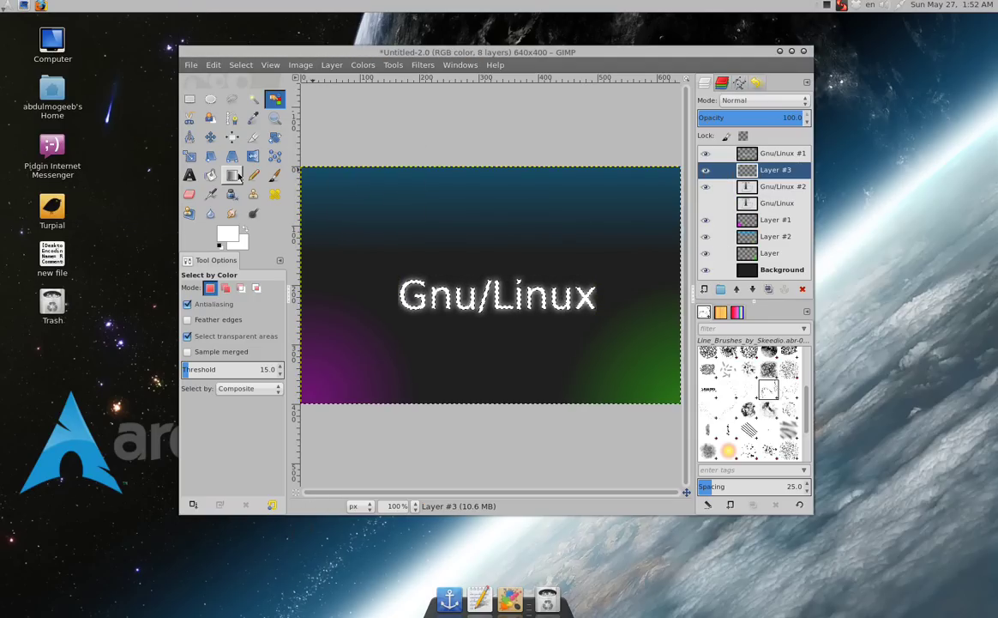
Fill the letters with the Abstract gradient on Layer #3, raise it to the top, and deselect
click(210, 175)
click(231, 175)
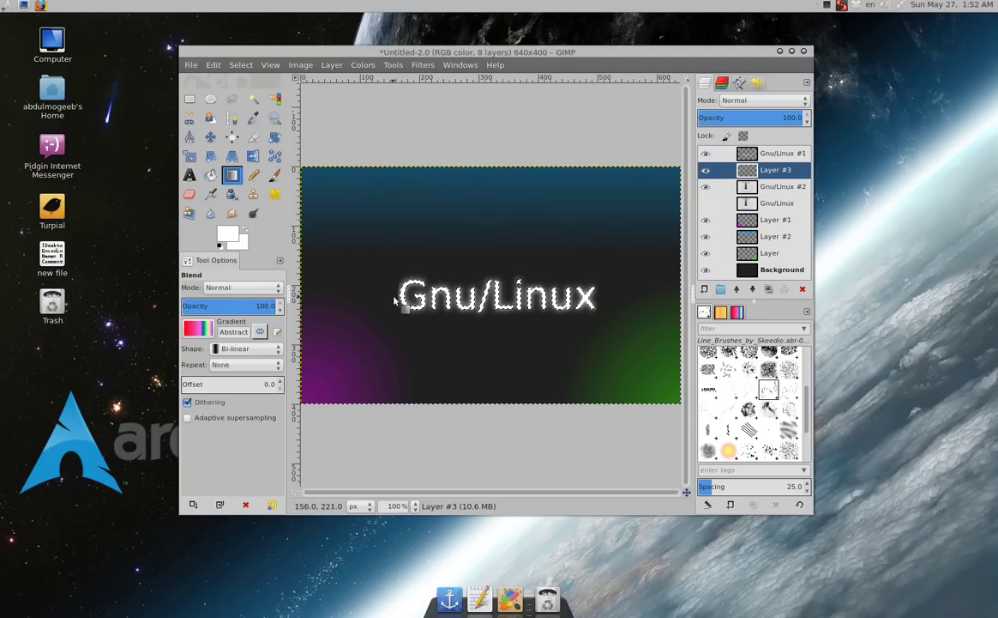
drag(394, 299, 606, 308)
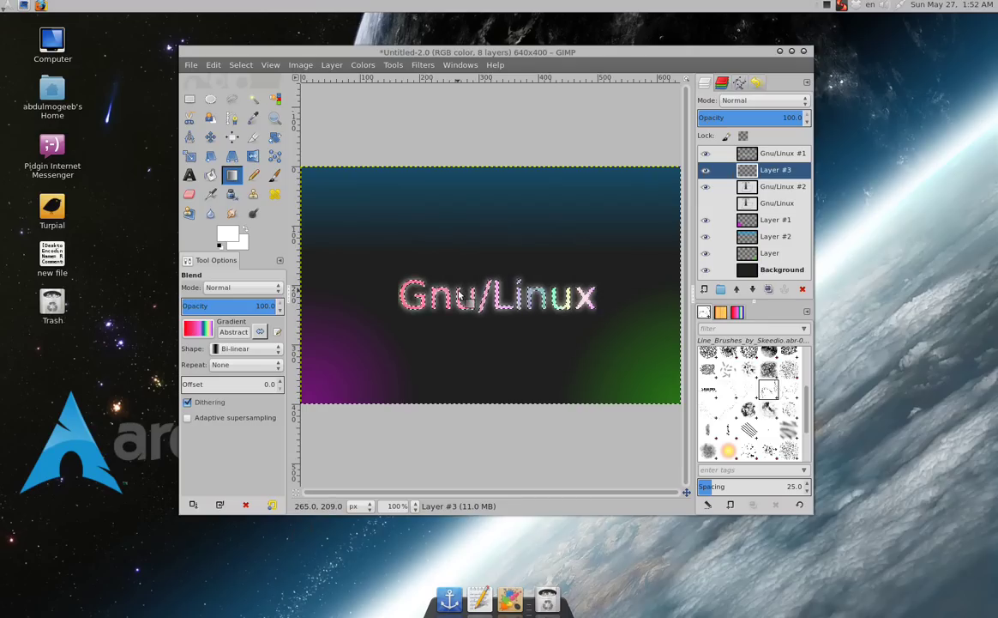
drag(748, 170, 755, 154)
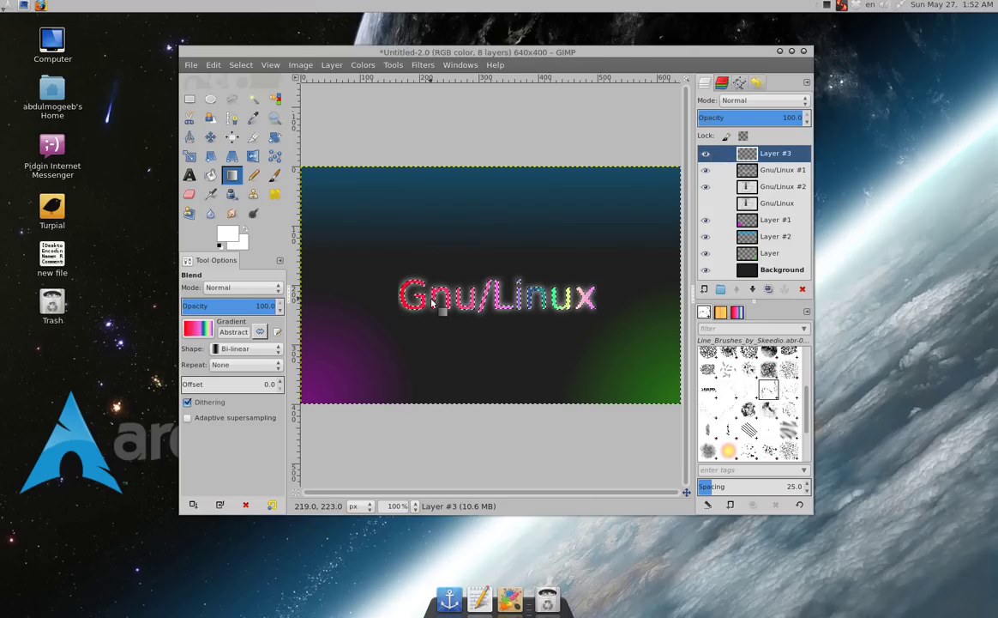
key(ctrl+shift+a)
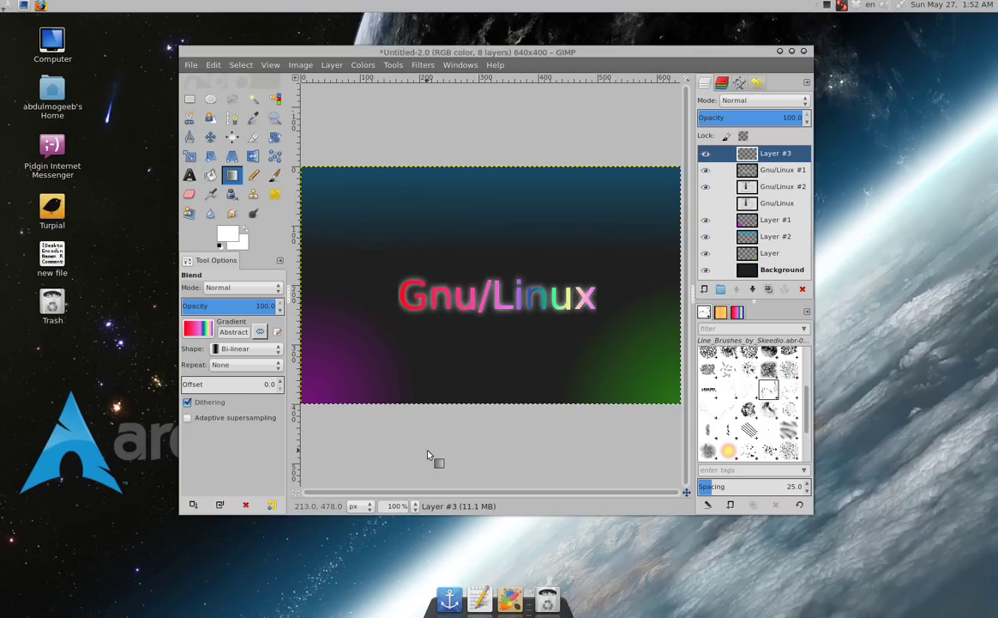
Apply a 6.0 px Gaussian Blur to the rainbow Layer #3
click(424, 66)
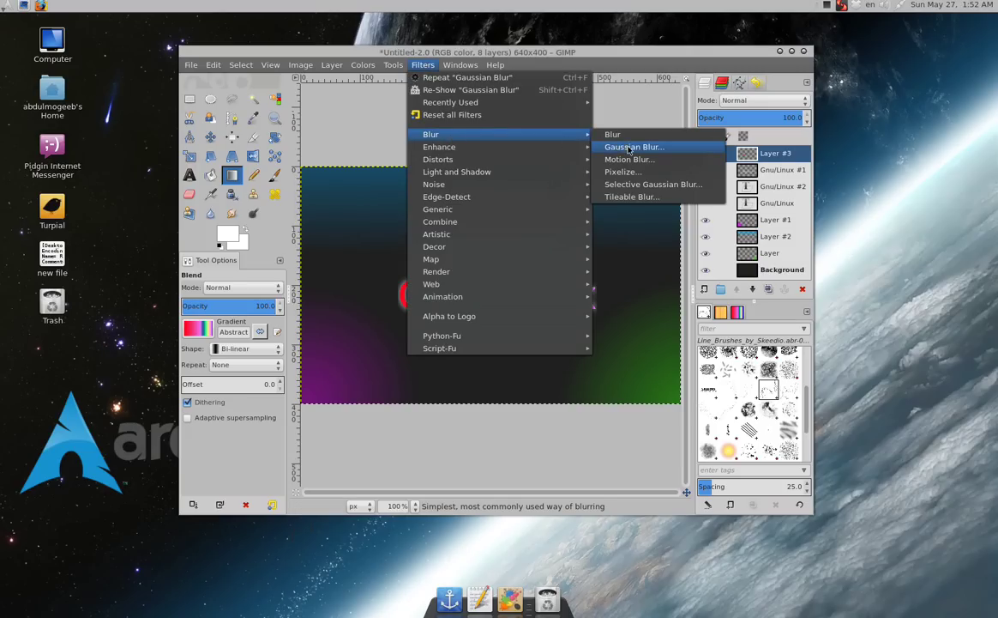
click(629, 148)
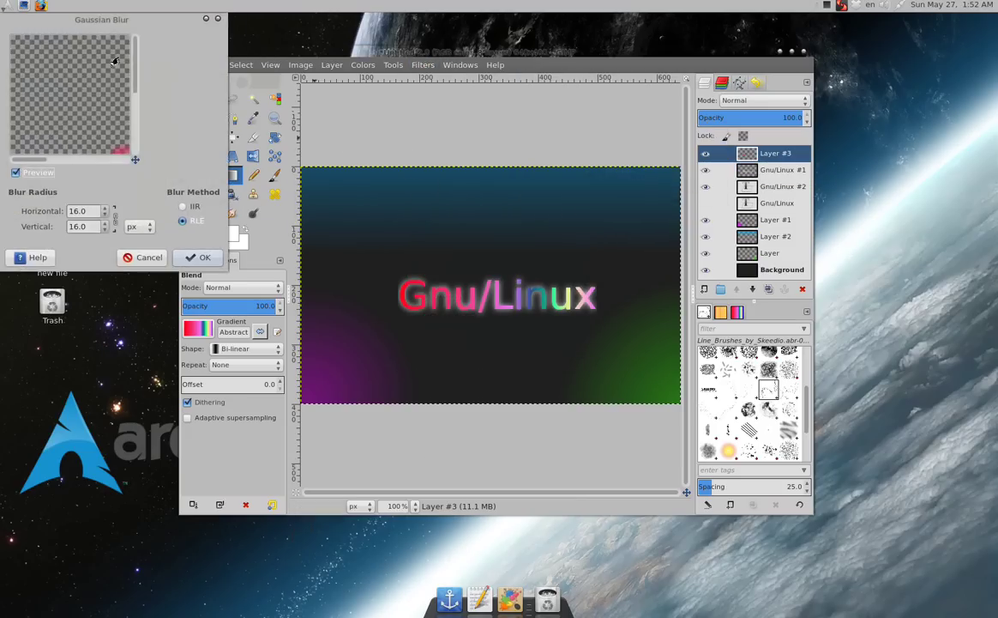
drag(90, 23, 421, 95)
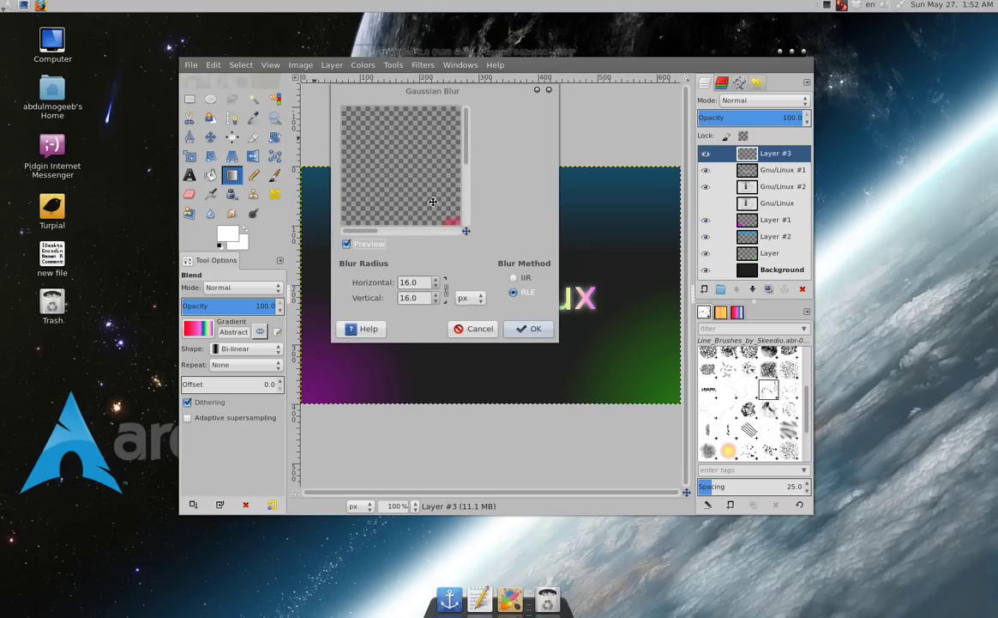
drag(390, 155, 336, 138)
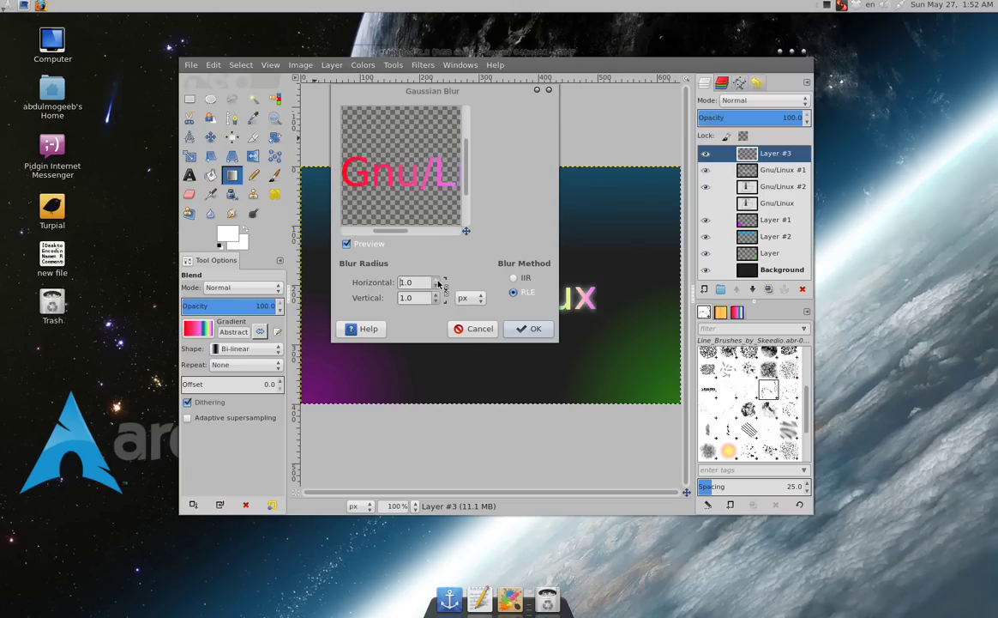
click(526, 331)
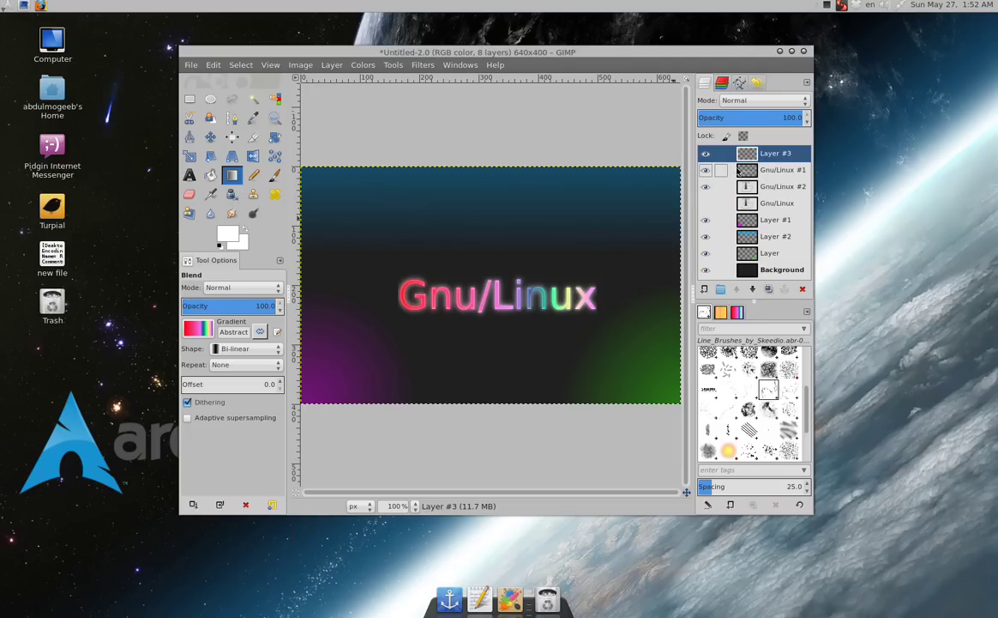
click(704, 170)
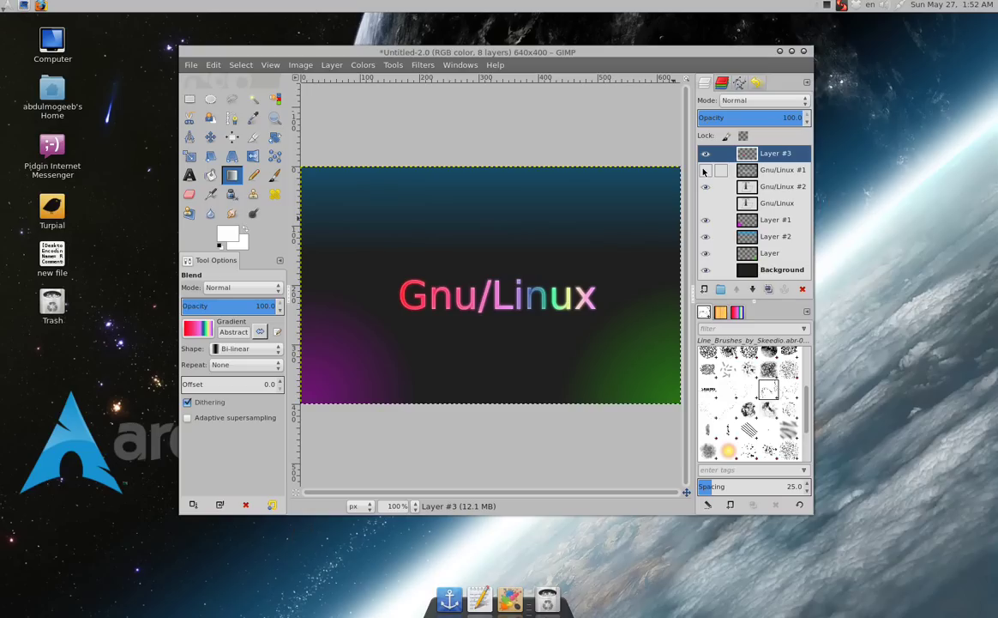
click(704, 170)
click(704, 170)
click(704, 171)
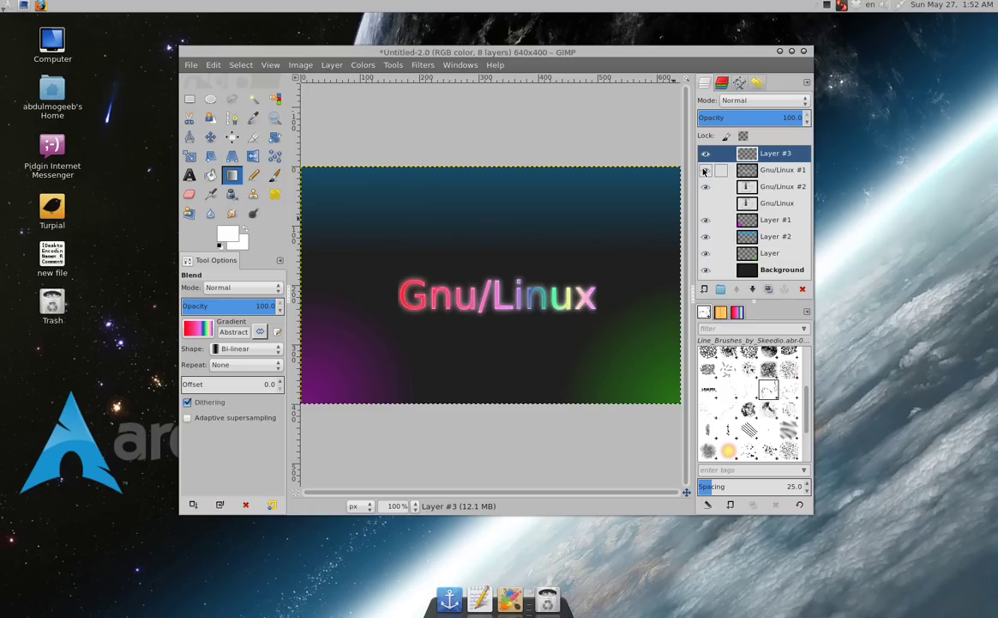
click(704, 170)
click(740, 189)
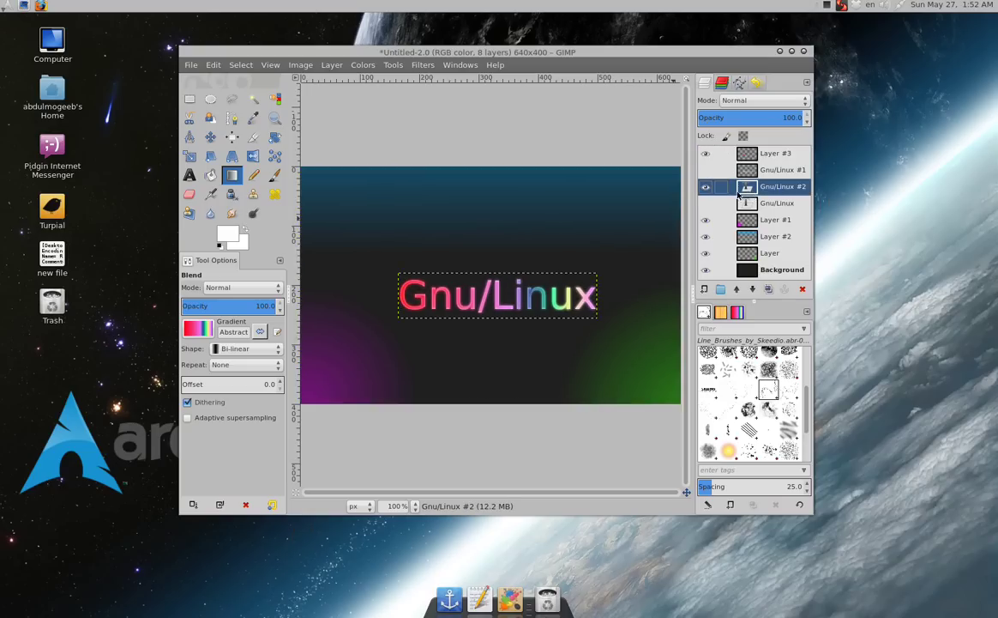
click(735, 207)
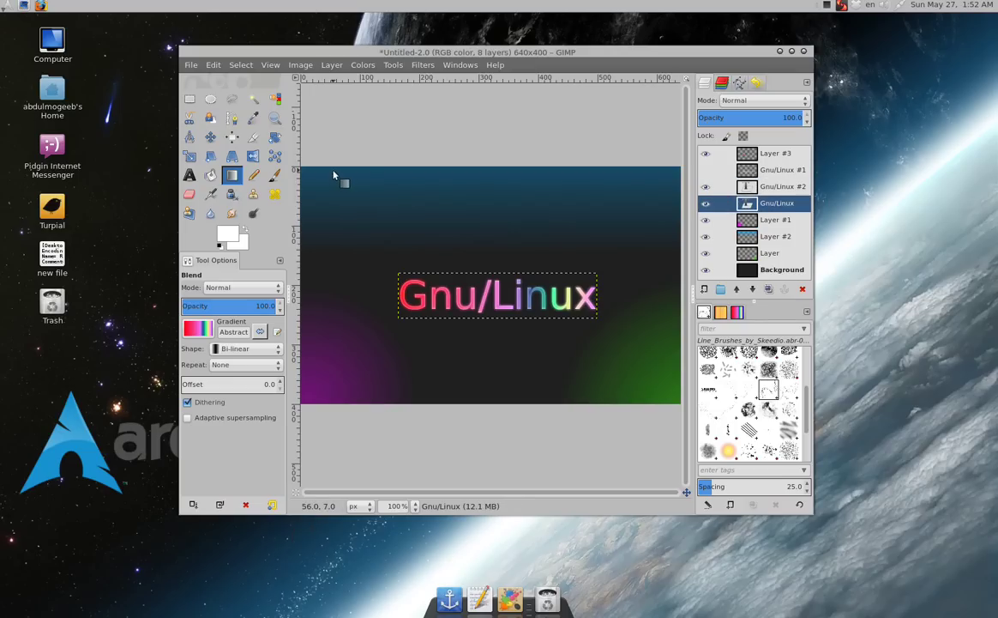
click(210, 138)
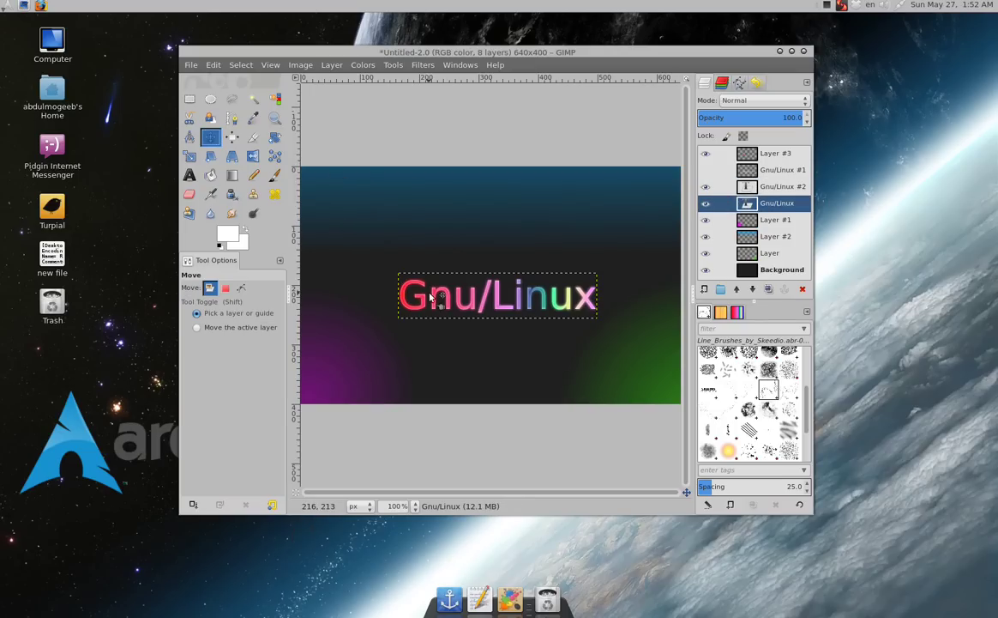
key(Left)
key(Left)
key(Up)
key(Up)
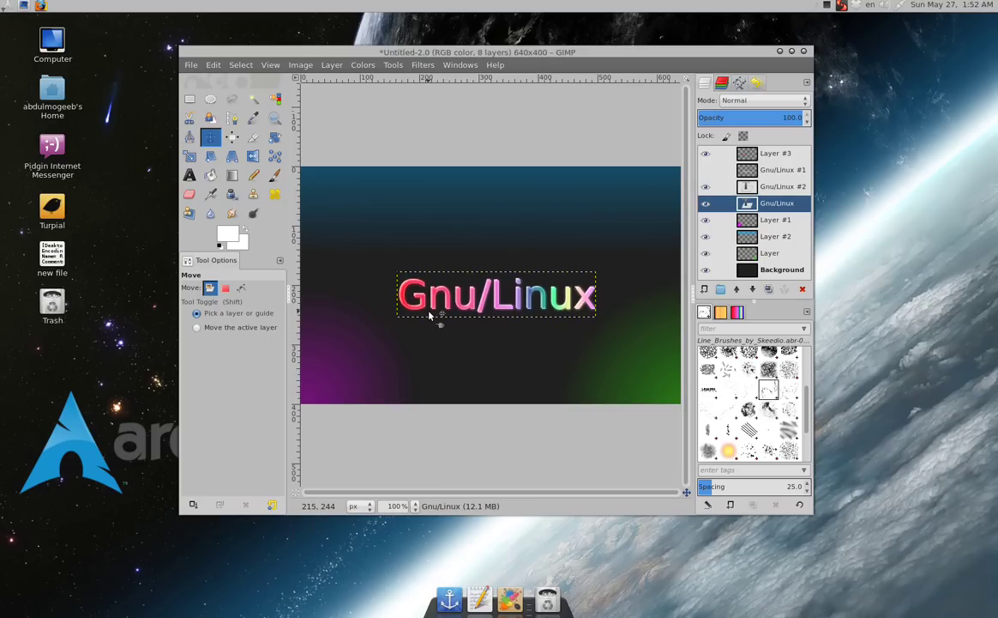
key(Right)
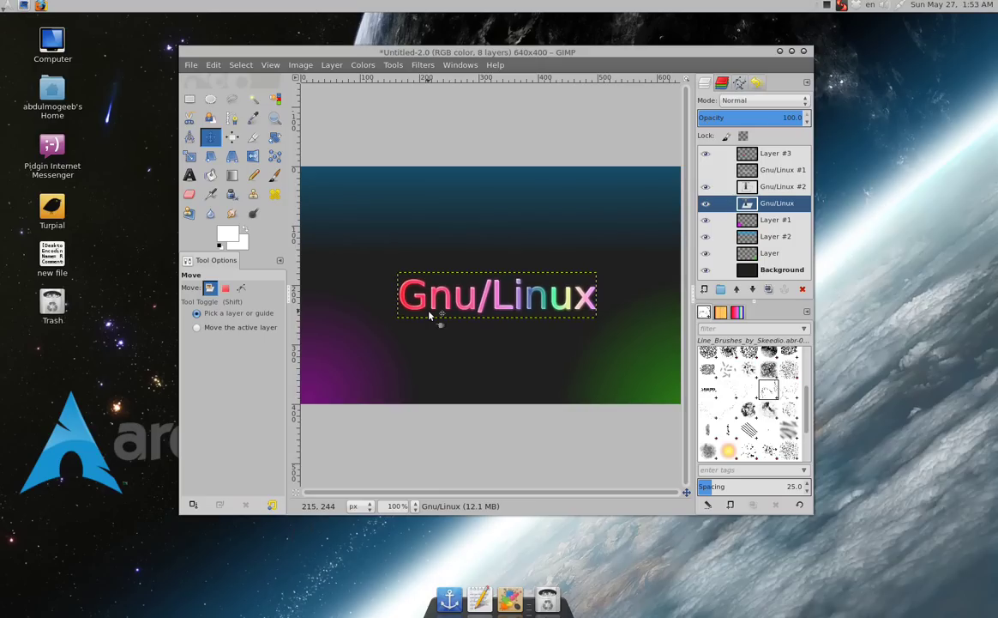
key(Left)
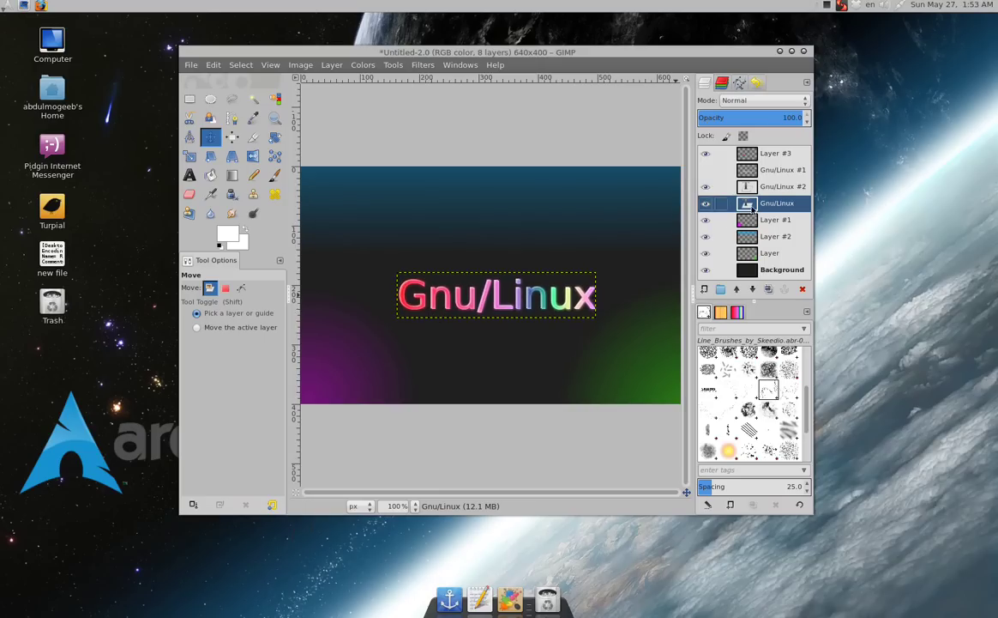
Add a white Drop Shadow behind the Gnu/Linux text and nudge it up to centre the glow
click(367, 65)
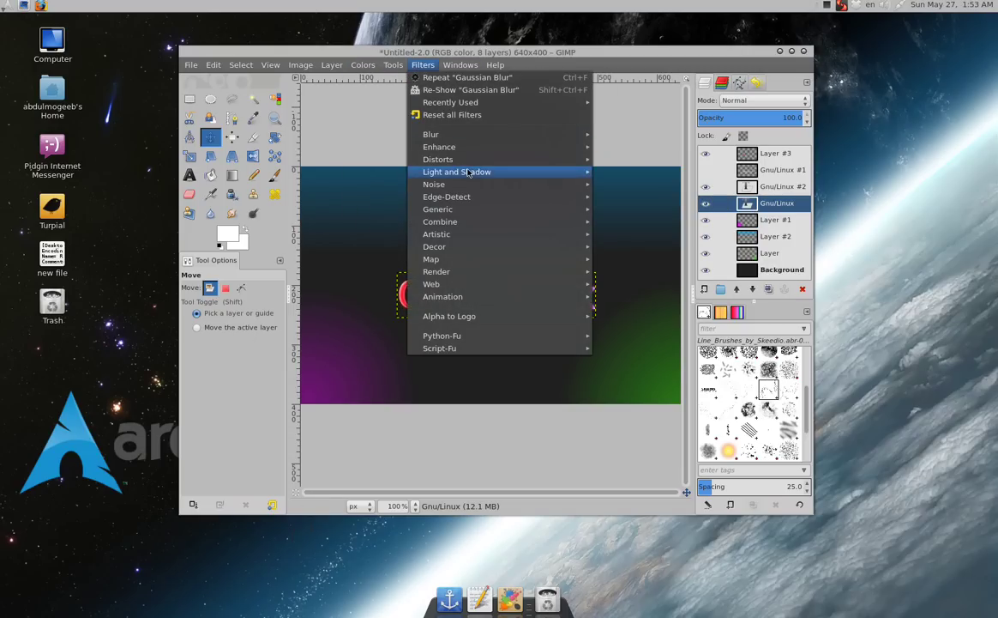
mouse_move(457, 171)
click(583, 221)
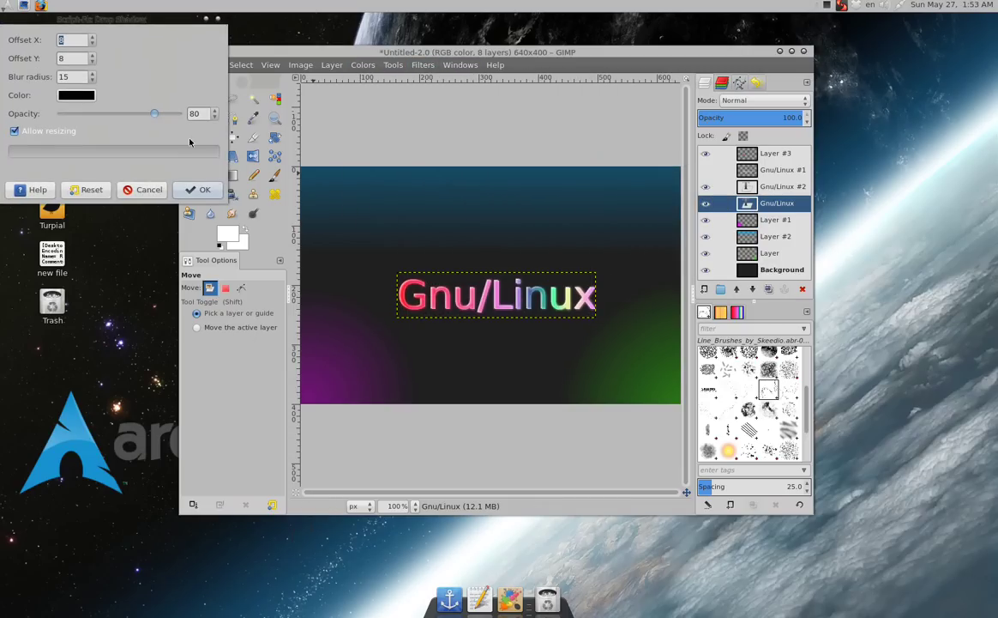
drag(103, 12, 520, 163)
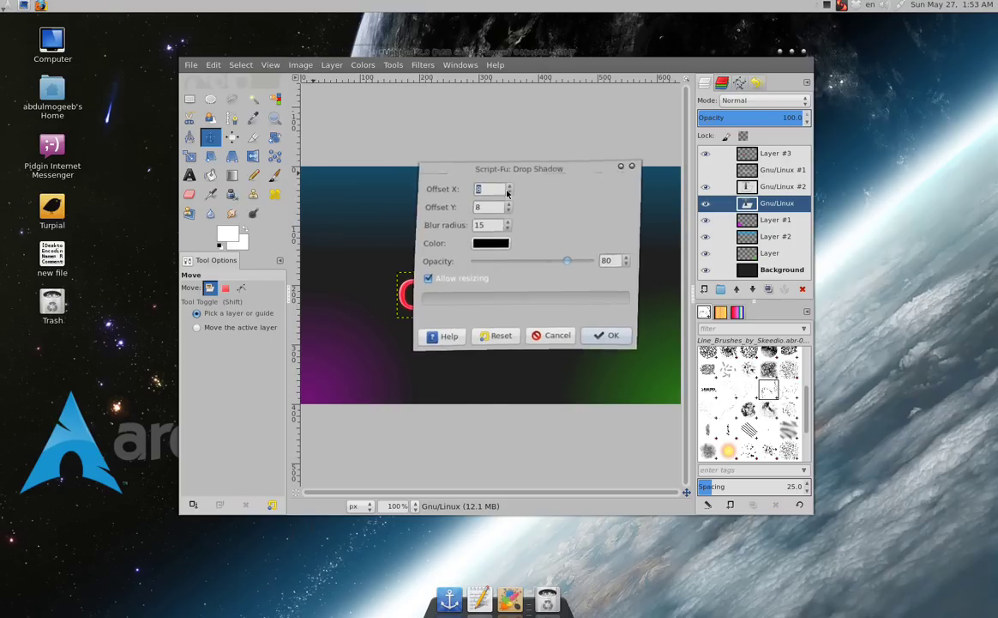
click(487, 246)
click(25, 56)
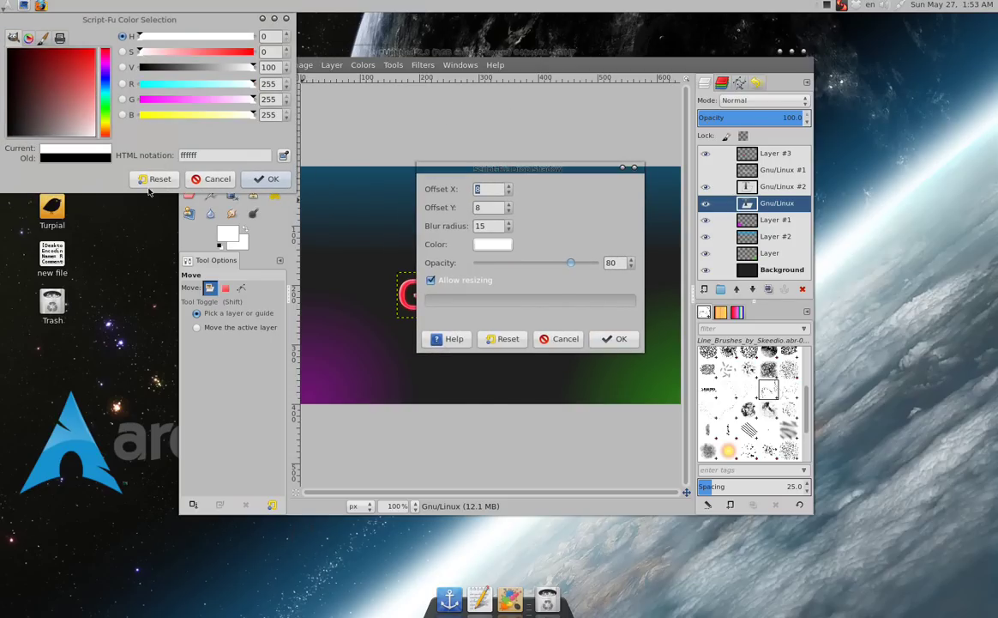
click(274, 181)
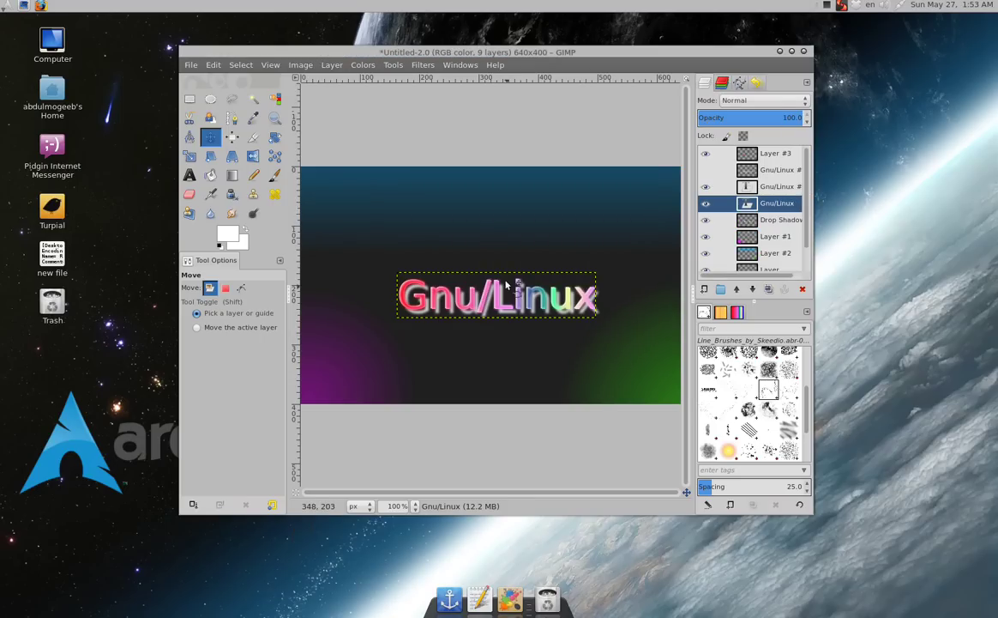
drag(509, 316, 506, 310)
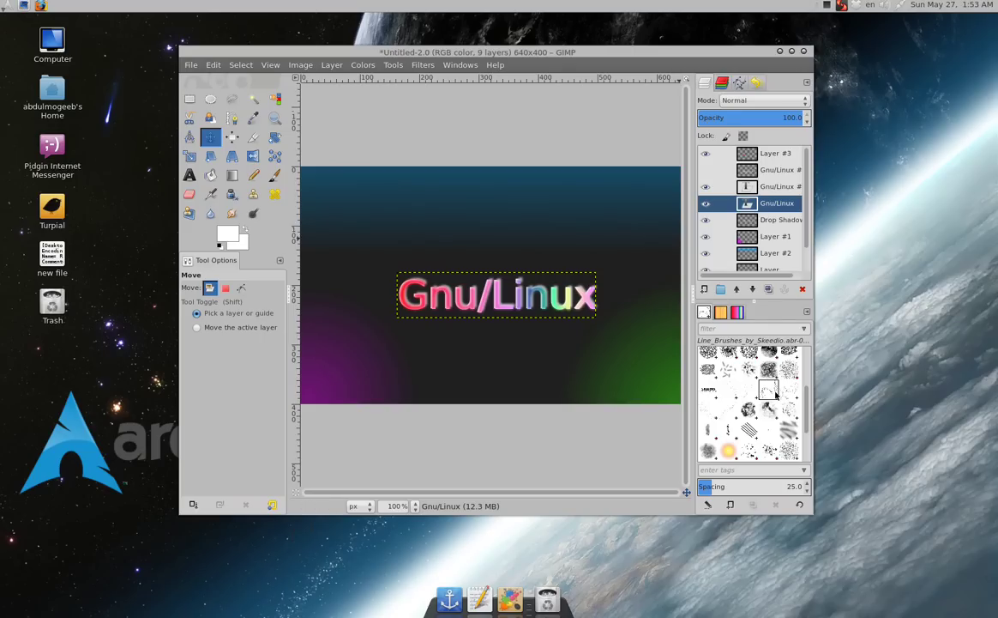
Try the line brush with the Paintbrush on the canvas, then undo the stray stroke
click(274, 175)
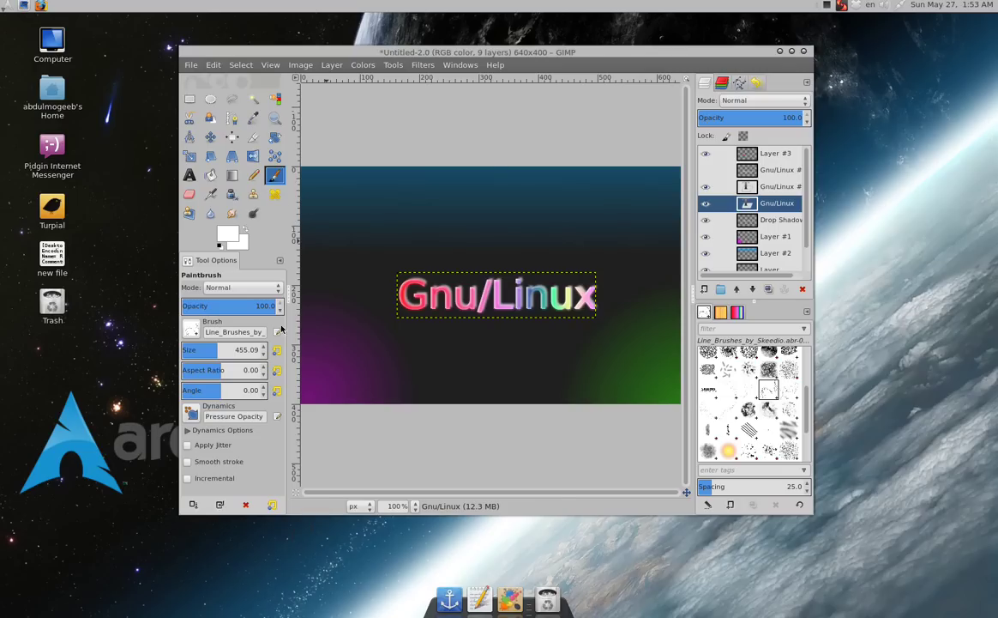
drag(389, 212, 453, 265)
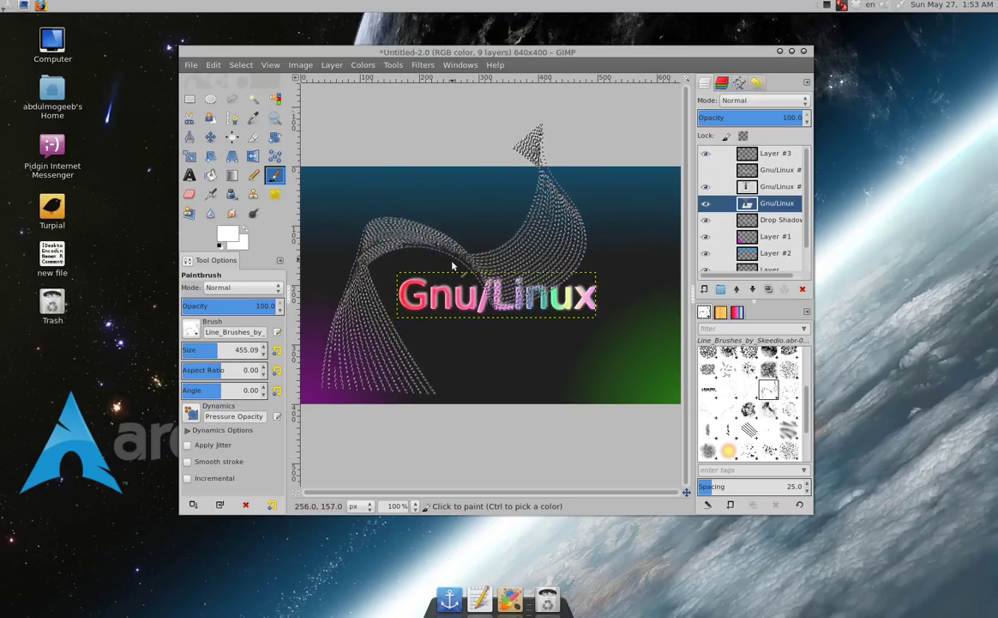
click(438, 271)
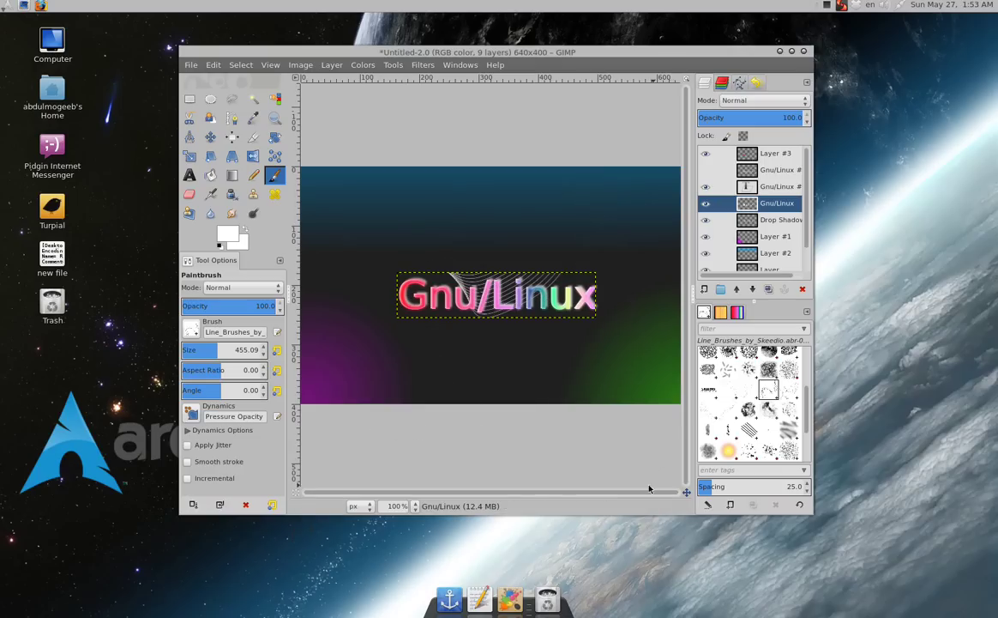
key(ctrl+z)
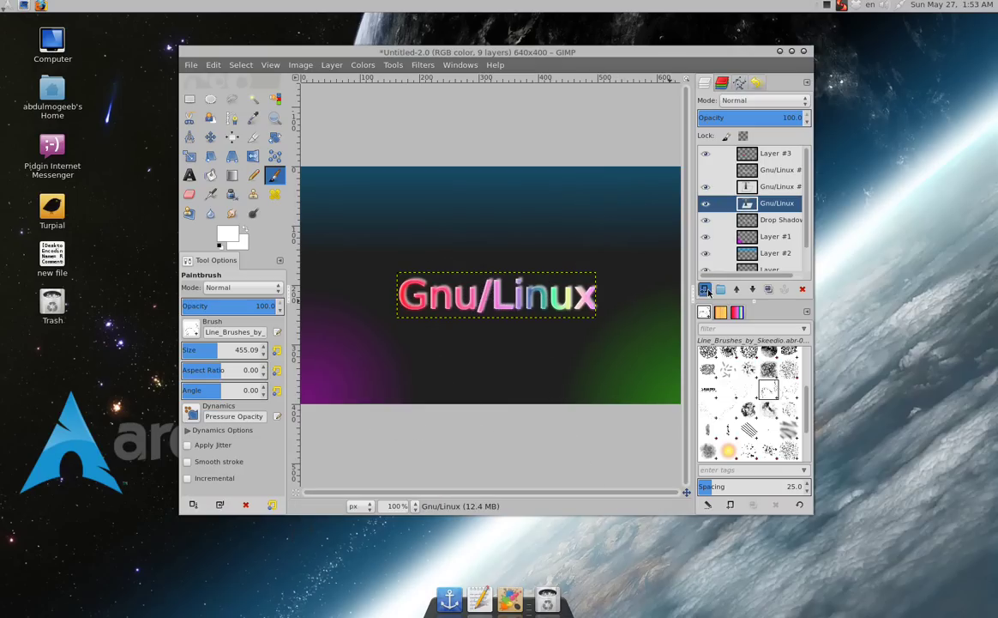
Stamp white line-brush strands onto a new transparent Layer #4
click(705, 289)
click(144, 198)
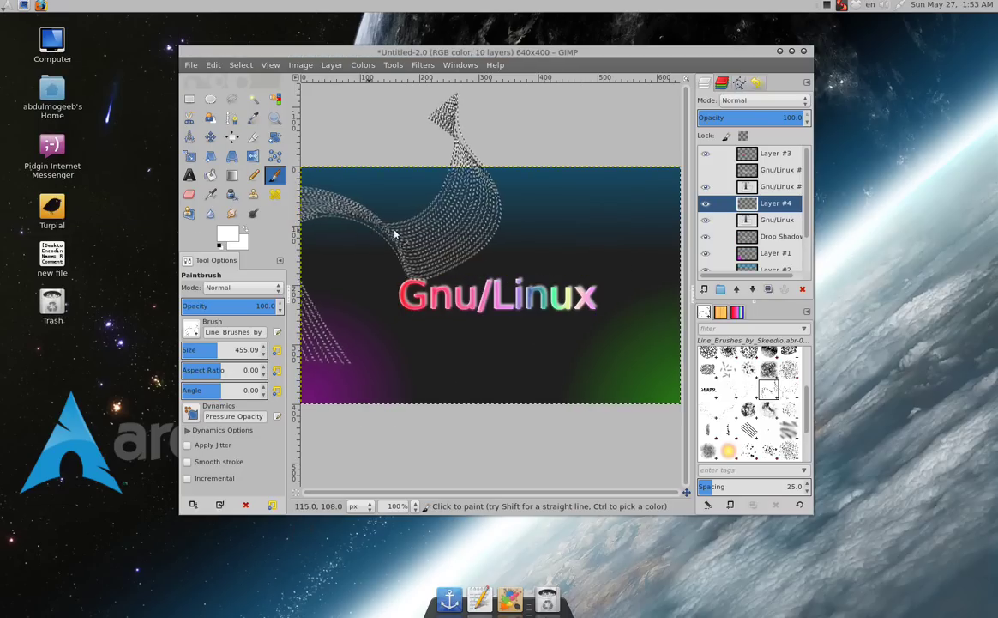
click(459, 273)
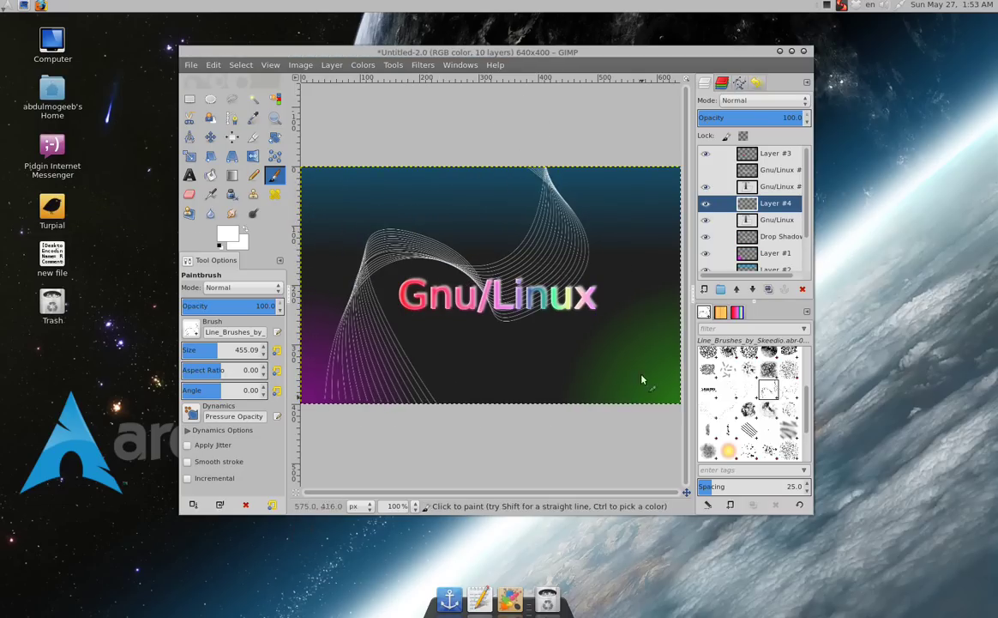
click(703, 290)
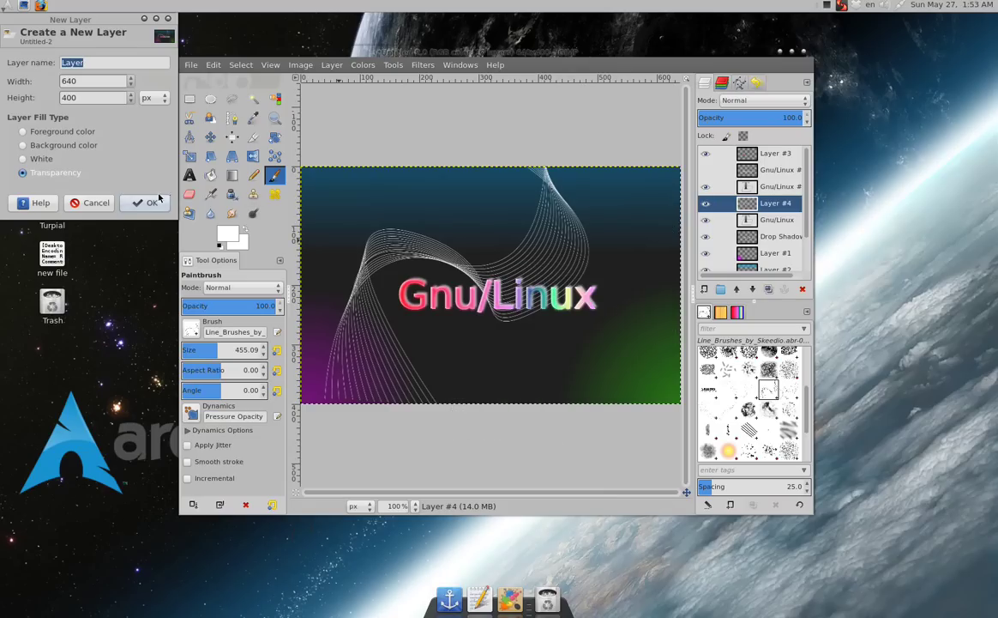
Add transparent Layer #5 with another line brush, maximise the window, and reselect Layer #4
click(144, 199)
click(728, 388)
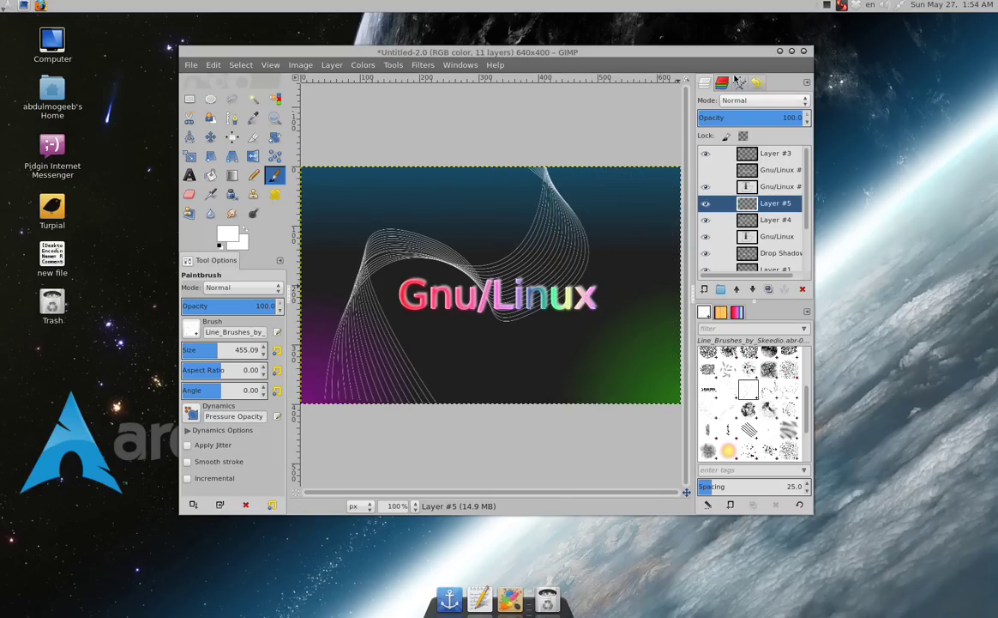
click(791, 51)
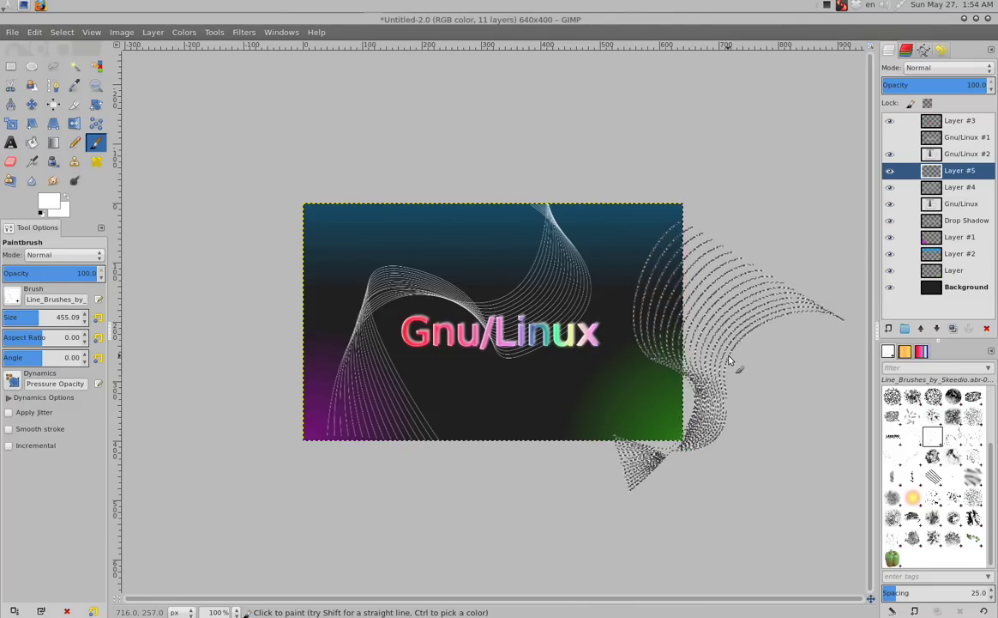
key(ctrl)
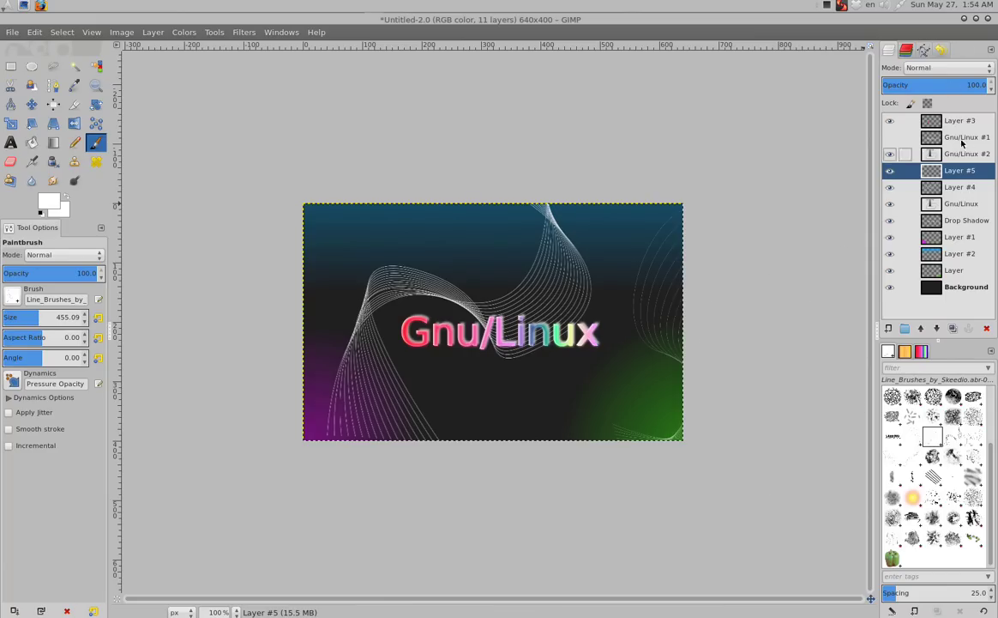
click(968, 190)
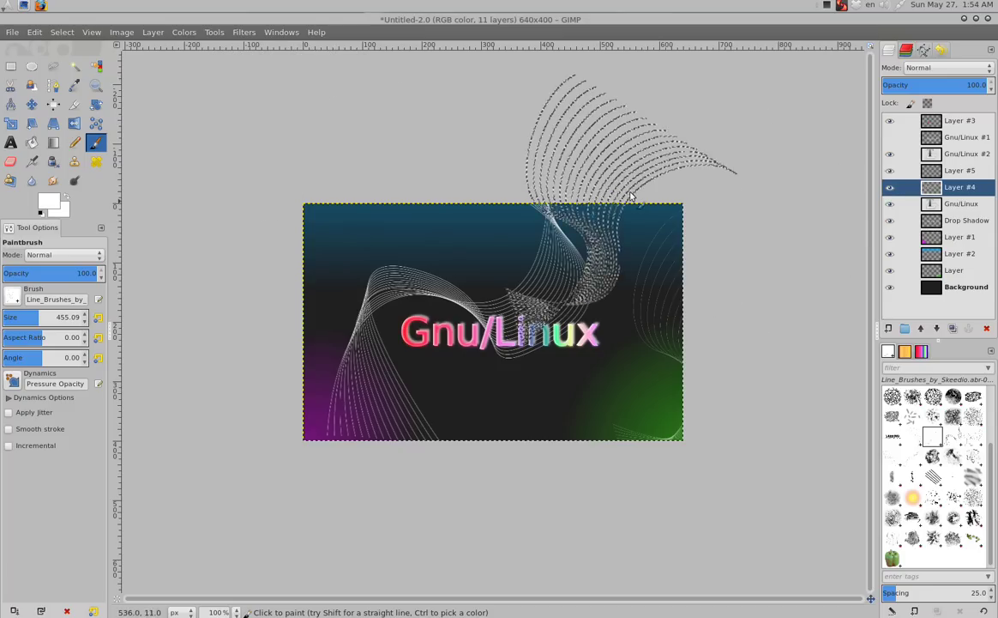
With the Move tool active, set Layer #5 to Screen mode, then select Layer #4
click(31, 104)
click(961, 170)
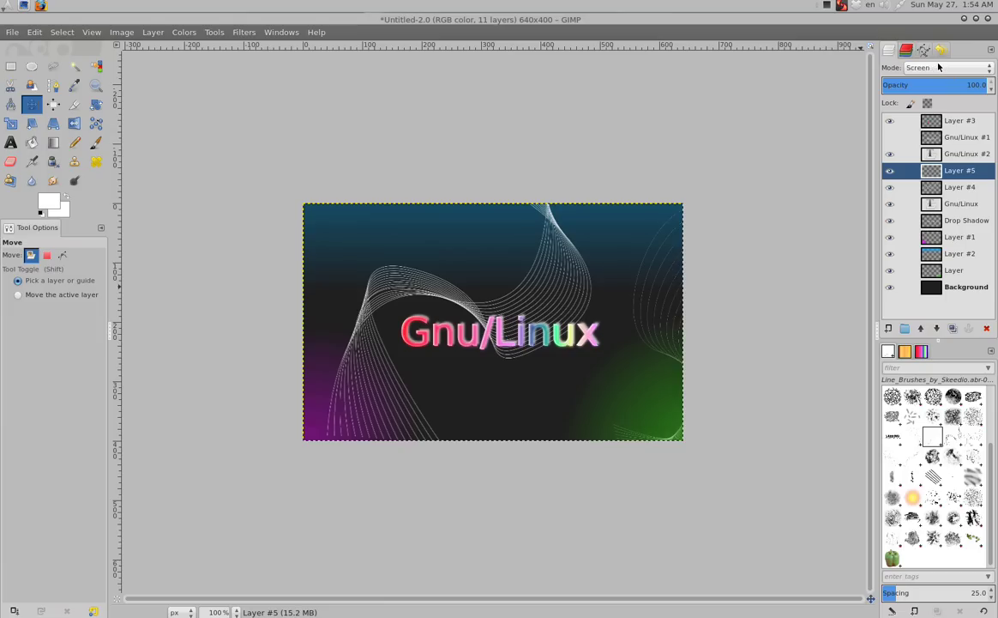
click(960, 187)
Set Layer #4 to Subtract mode and shift it about 44 px up-left
scroll(940, 69, up, 2)
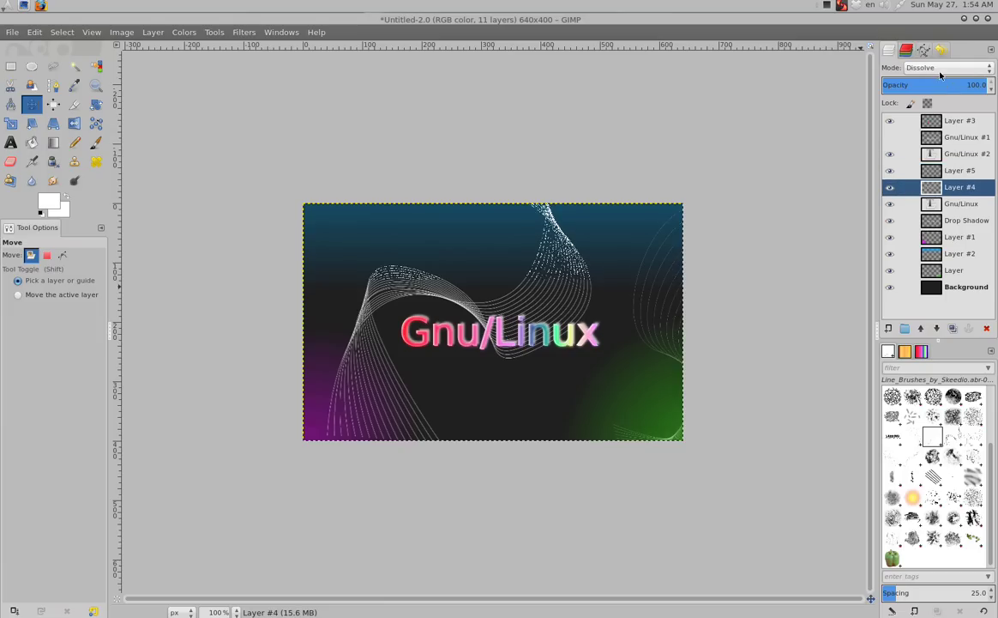
scroll(940, 76, down, 1)
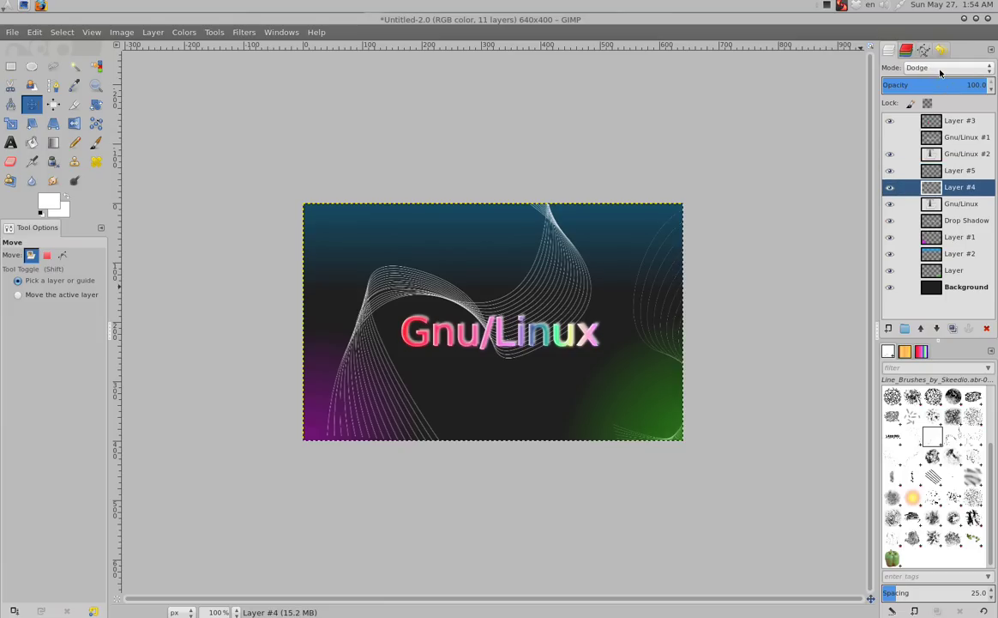
scroll(940, 73, down, 1)
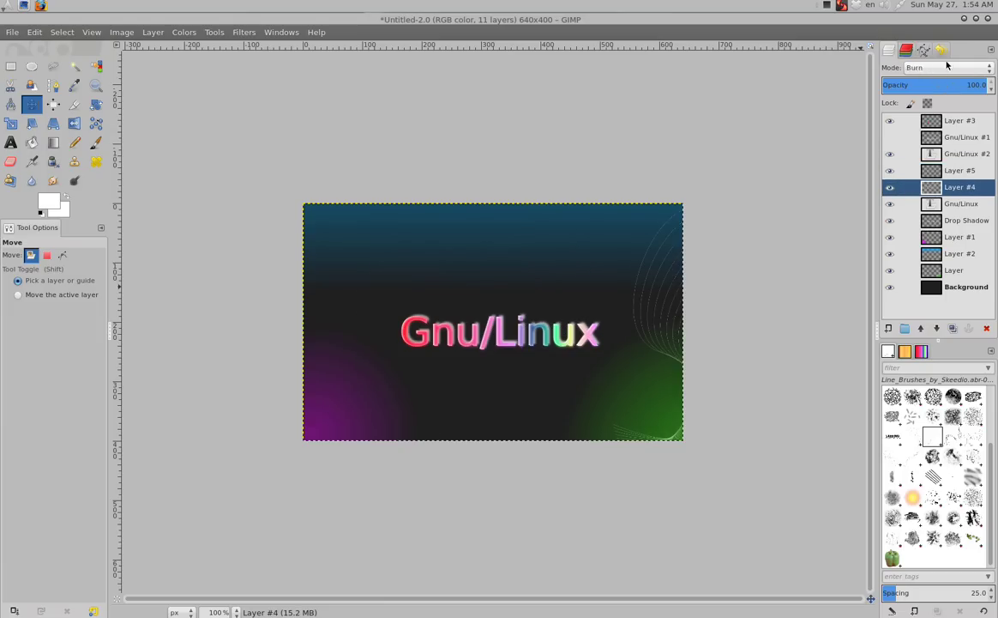
scroll(946, 68, down, 1)
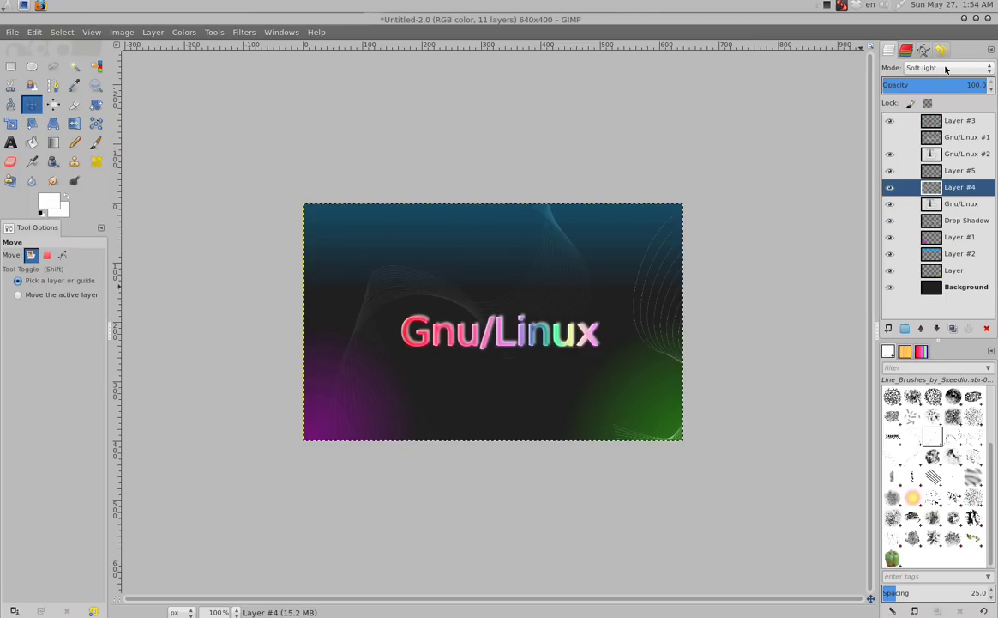
scroll(946, 68, down, 2)
scroll(947, 68, down, 1)
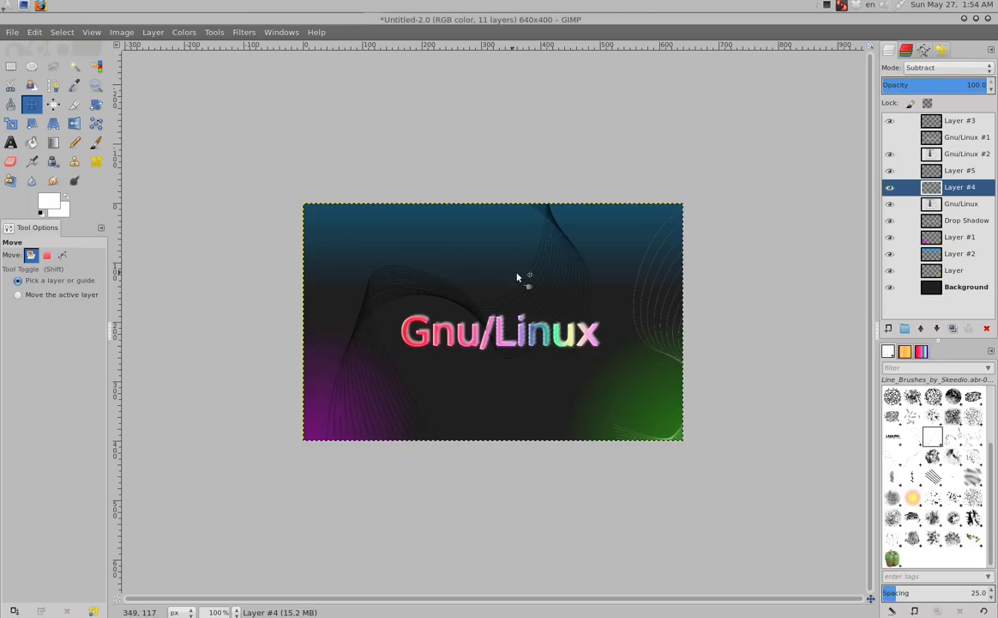
drag(554, 270, 552, 266)
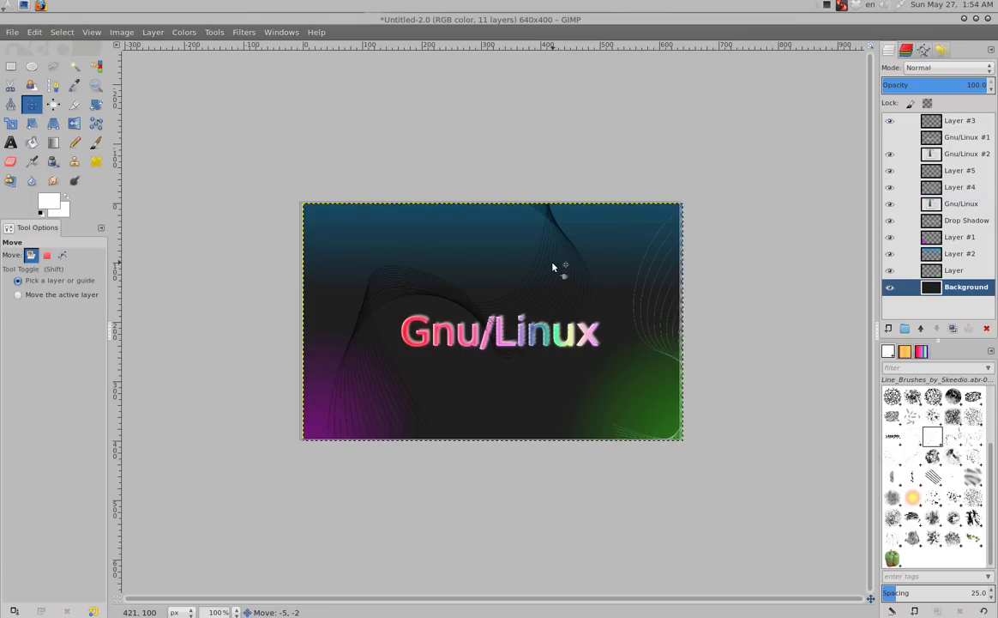
drag(553, 225, 526, 223)
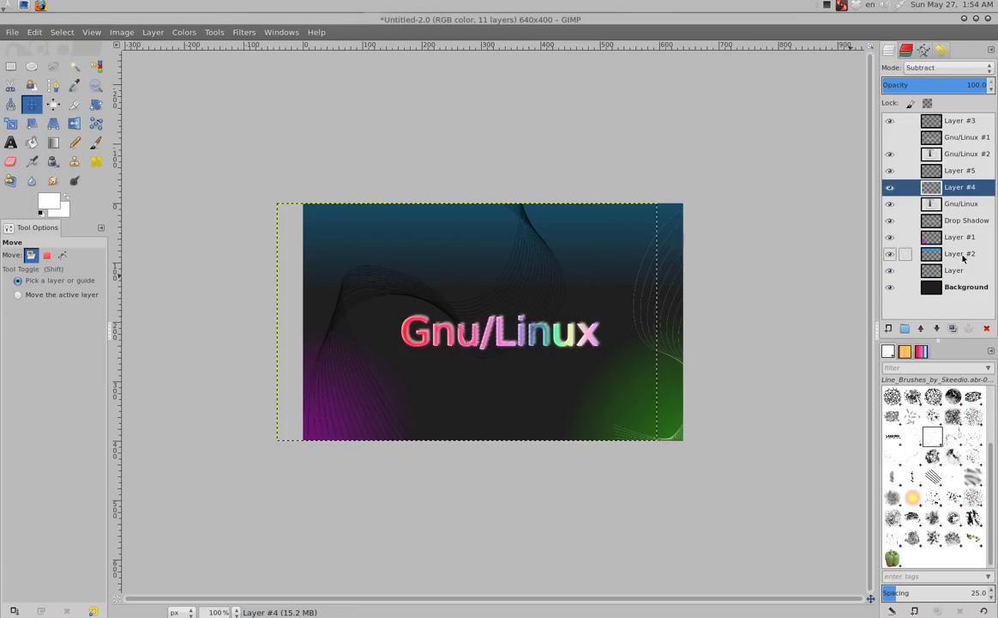
Nudge Layer #5's strands slightly and click through the layers, ending on Layer #5
click(960, 171)
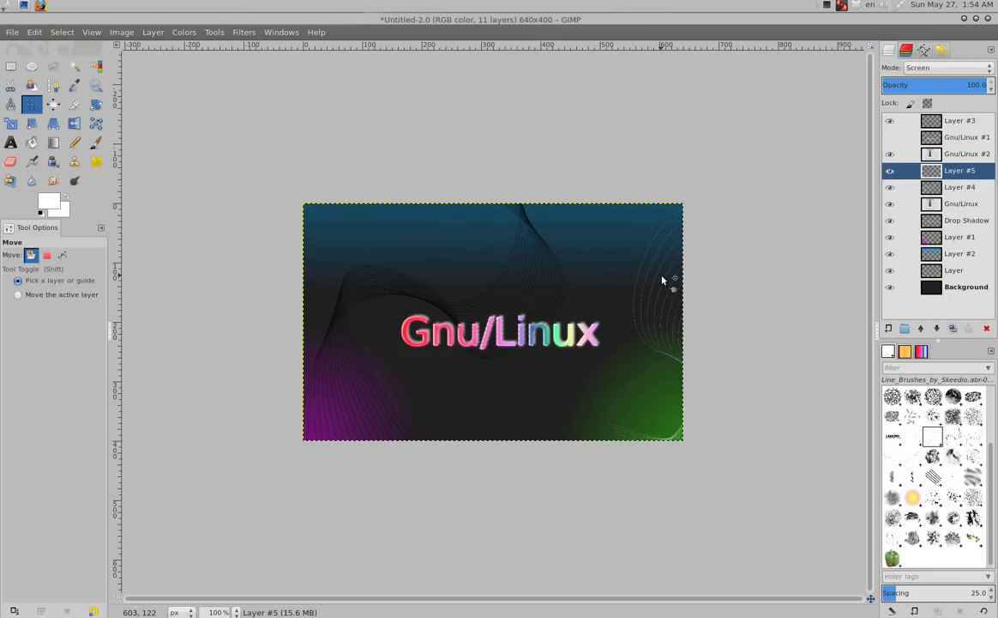
drag(658, 279, 668, 283)
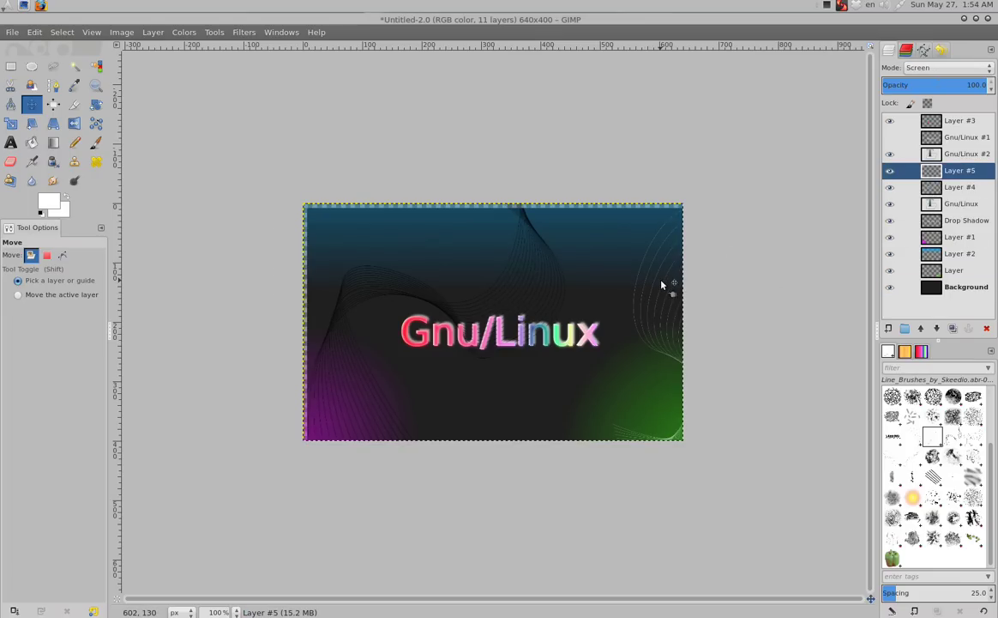
click(669, 284)
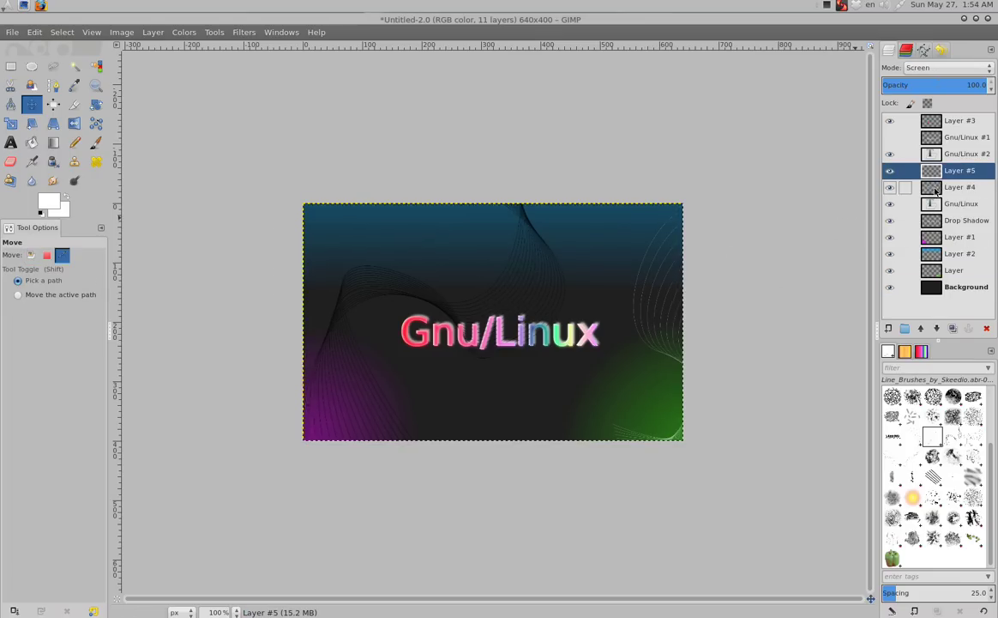
click(669, 320)
click(668, 321)
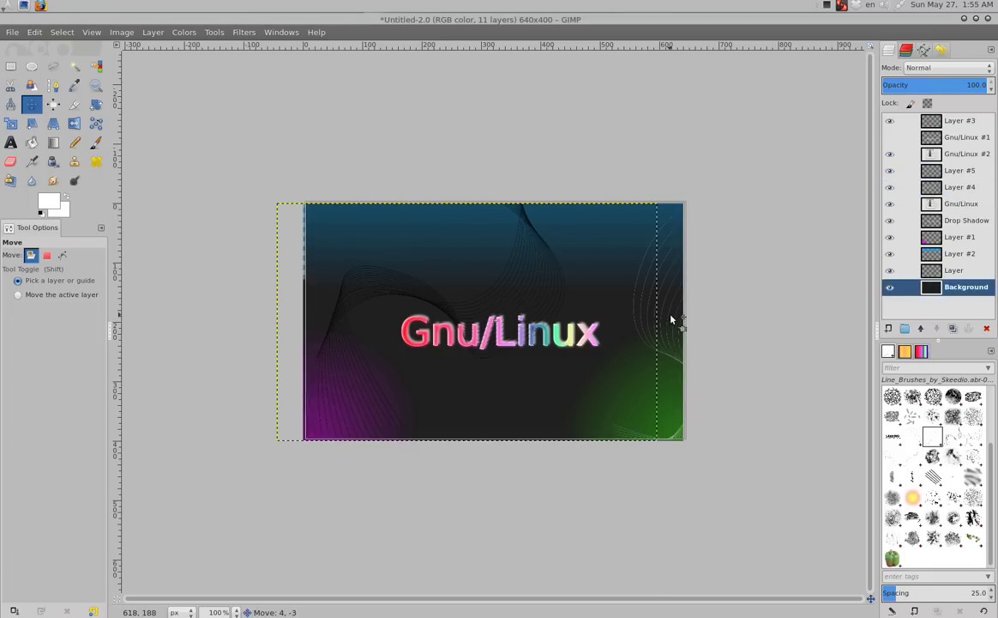
click(952, 170)
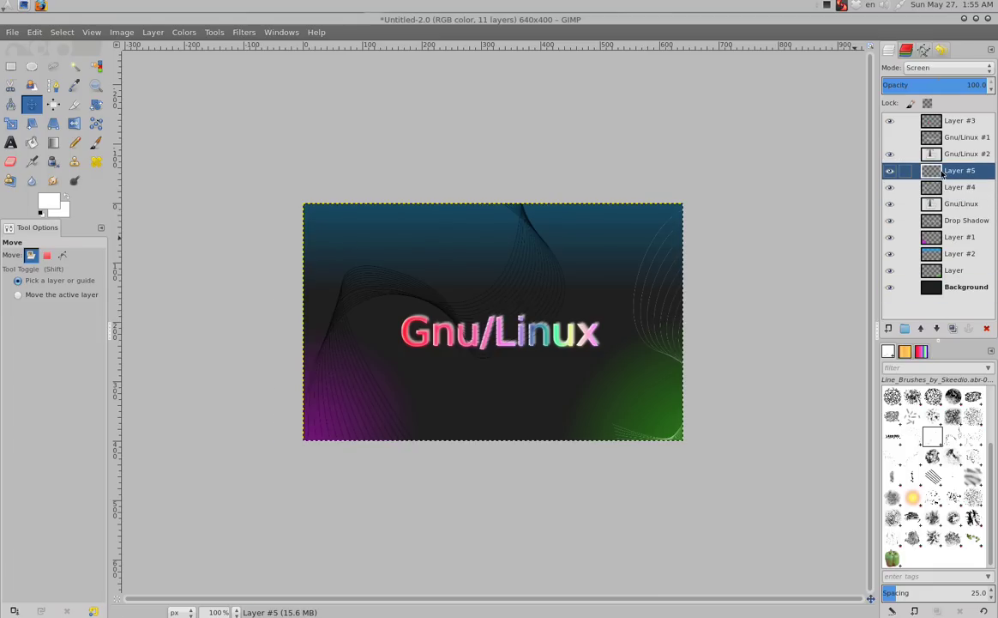
click(952, 137)
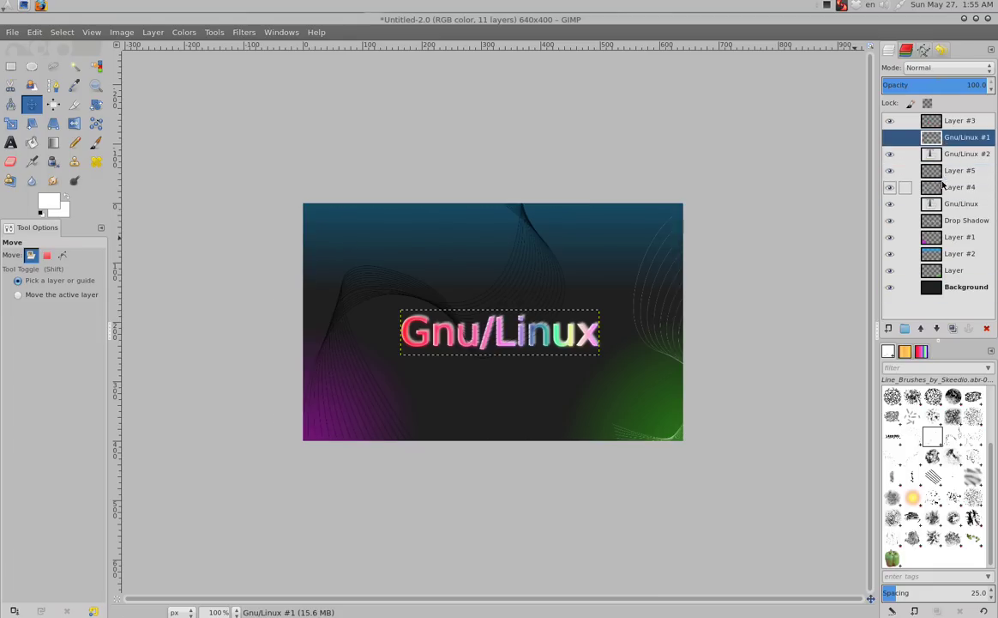
click(959, 187)
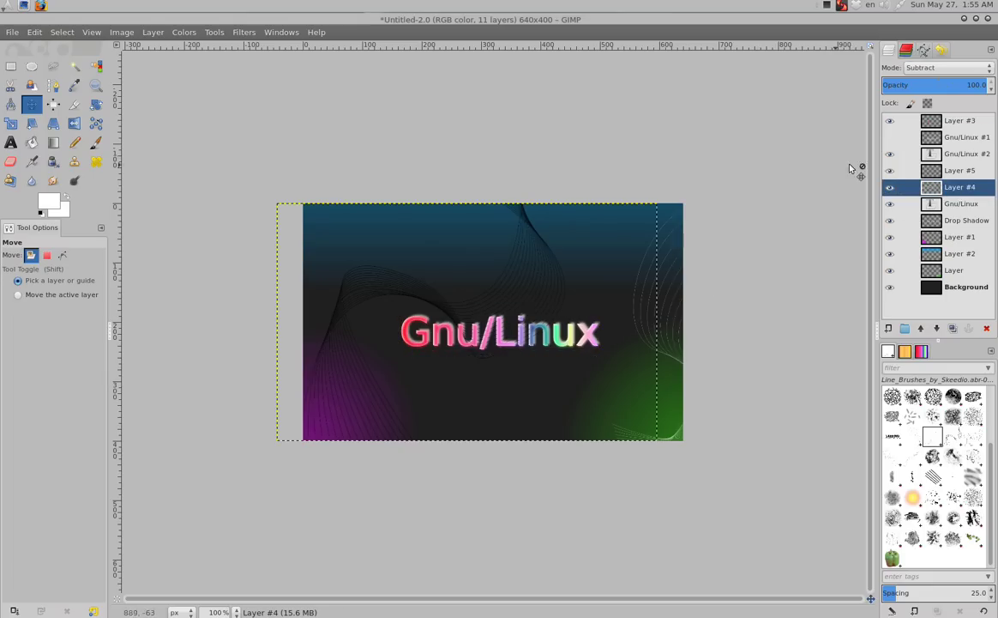
click(943, 170)
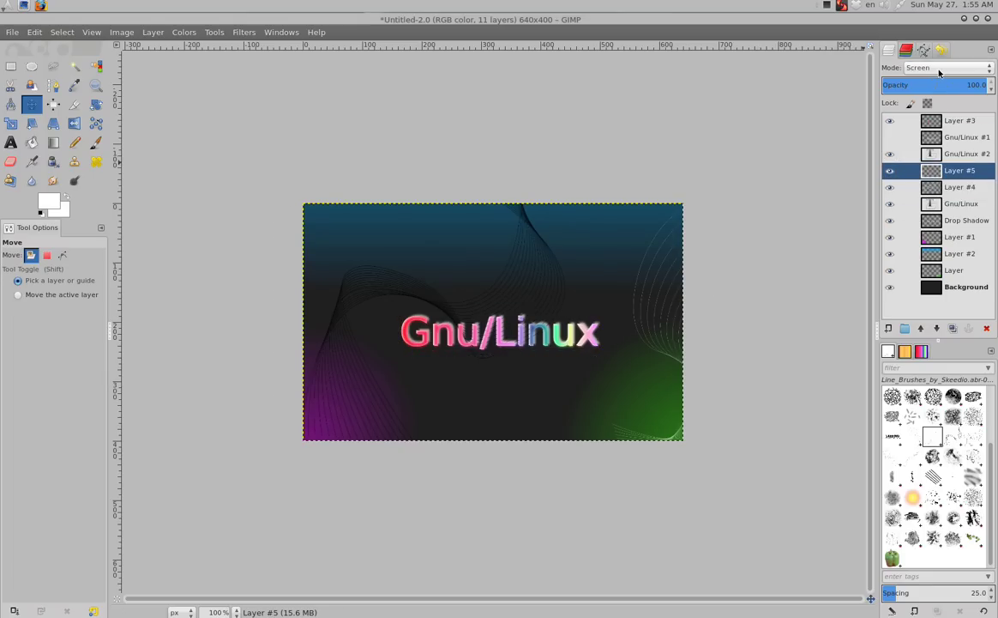
Set Layer #5's blend mode to Soft light
scroll(939, 73, up, 1)
scroll(939, 73, down, 2)
scroll(939, 73, up, 1)
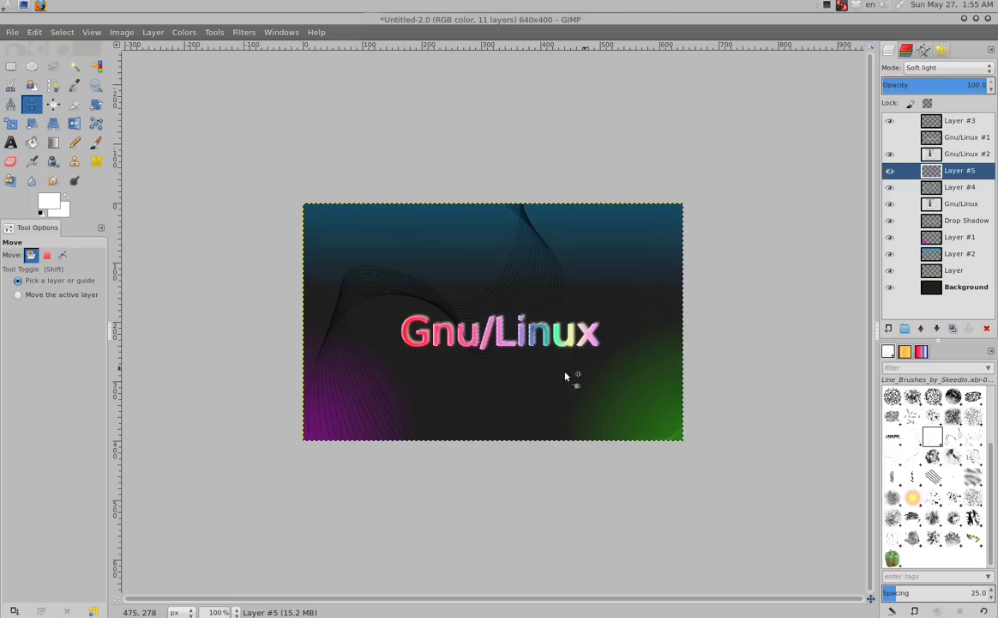
Choose the Line_Brushes brush with the Paintbrush tool
click(978, 461)
click(977, 443)
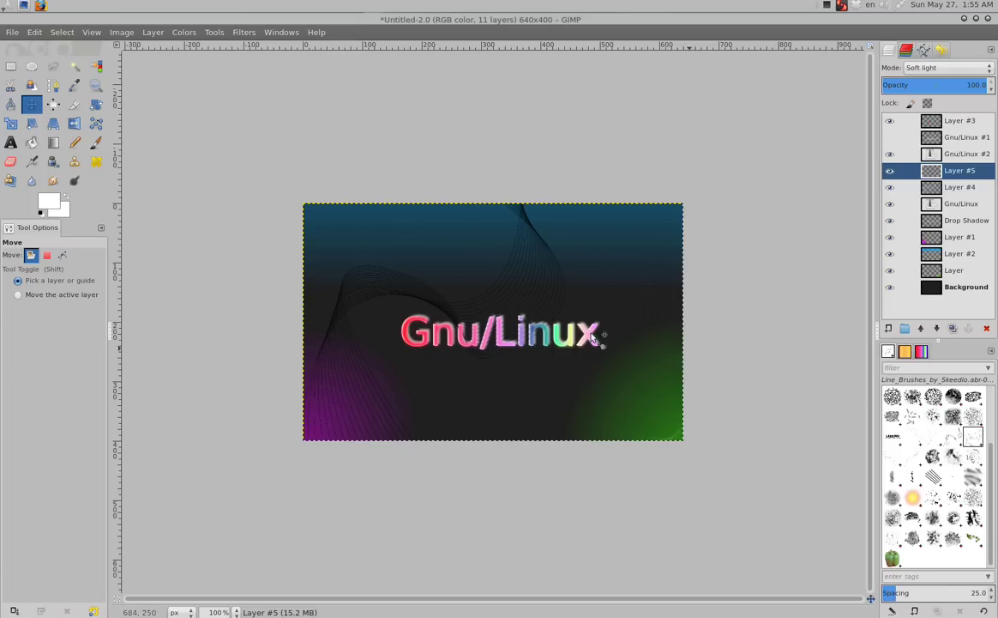
click(94, 144)
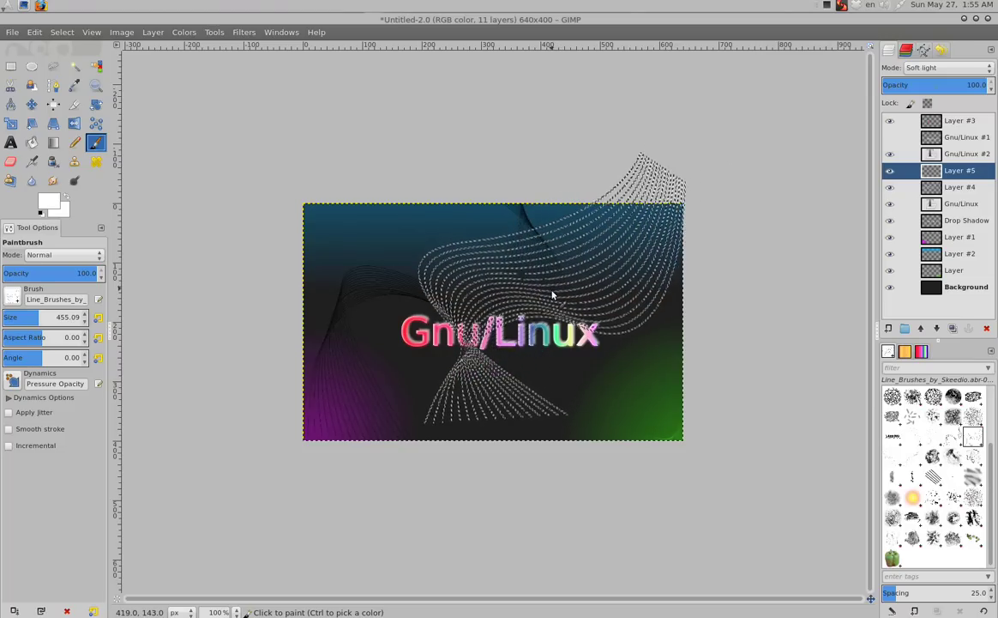
Add transparent Layer #6 and stamp a white line-brush stroke over the centre
click(888, 329)
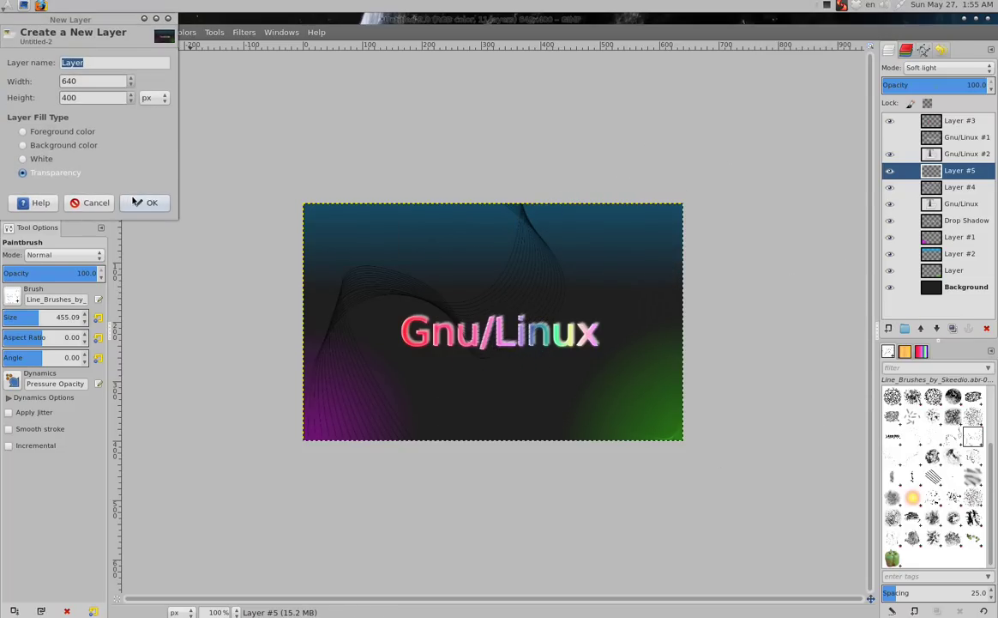
key(Return)
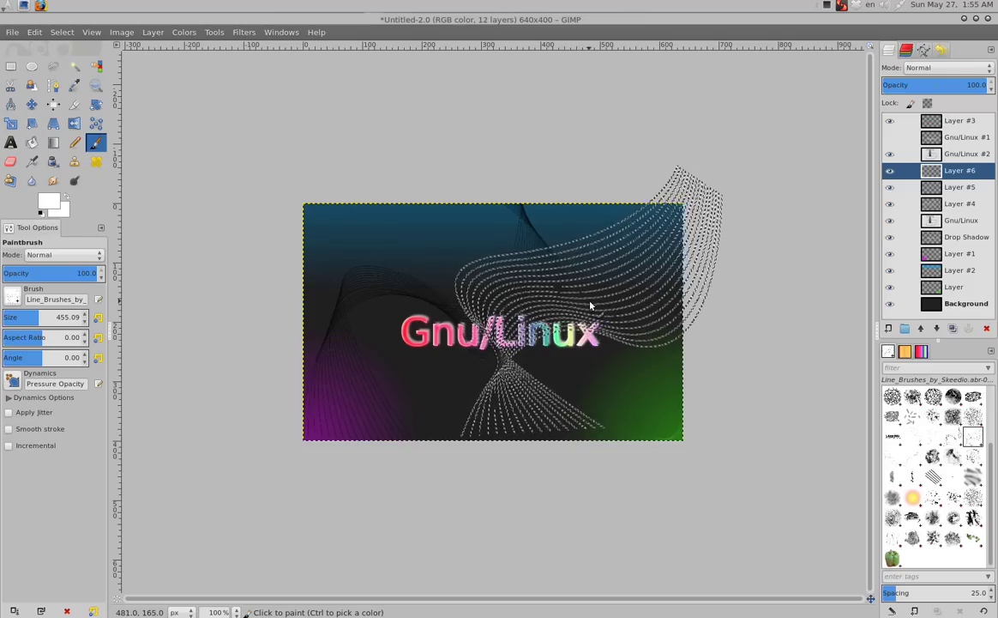
click(590, 311)
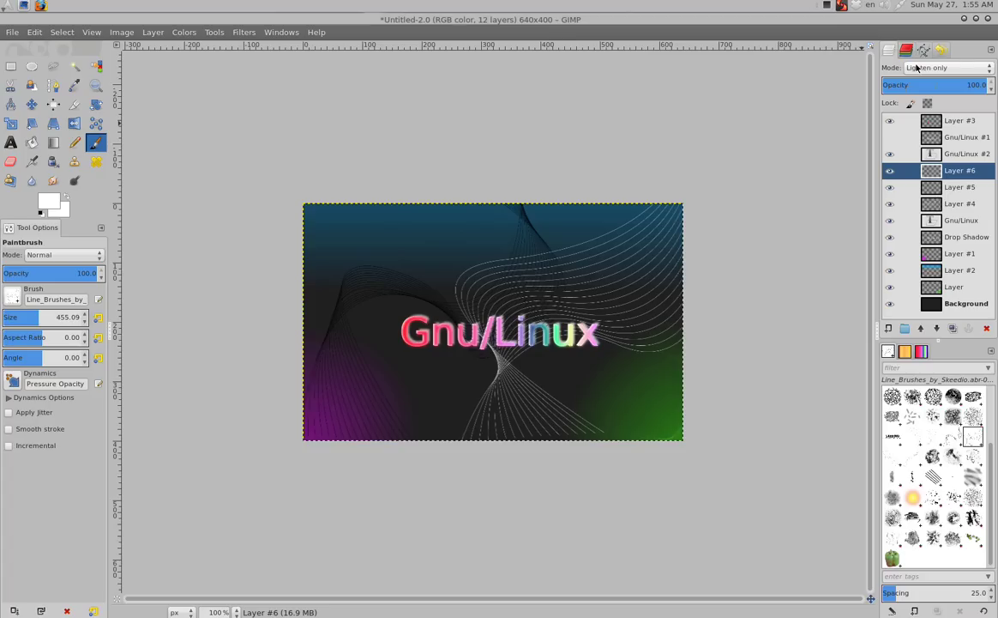
Set Layer #6 to Soft light mode, try other line brushes, and select Layer #5
scroll(917, 72, down, 2)
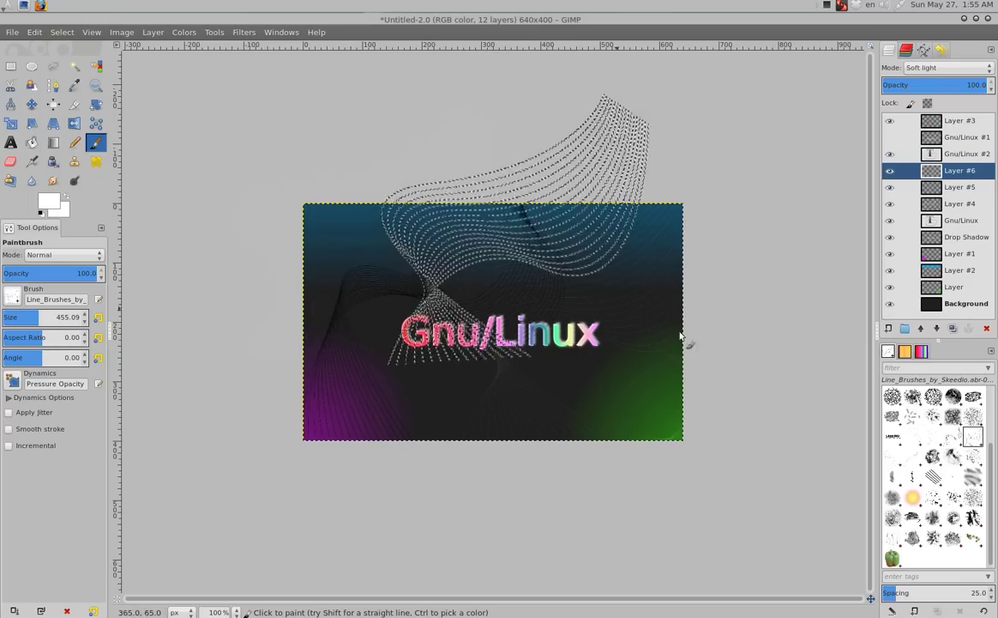
click(952, 440)
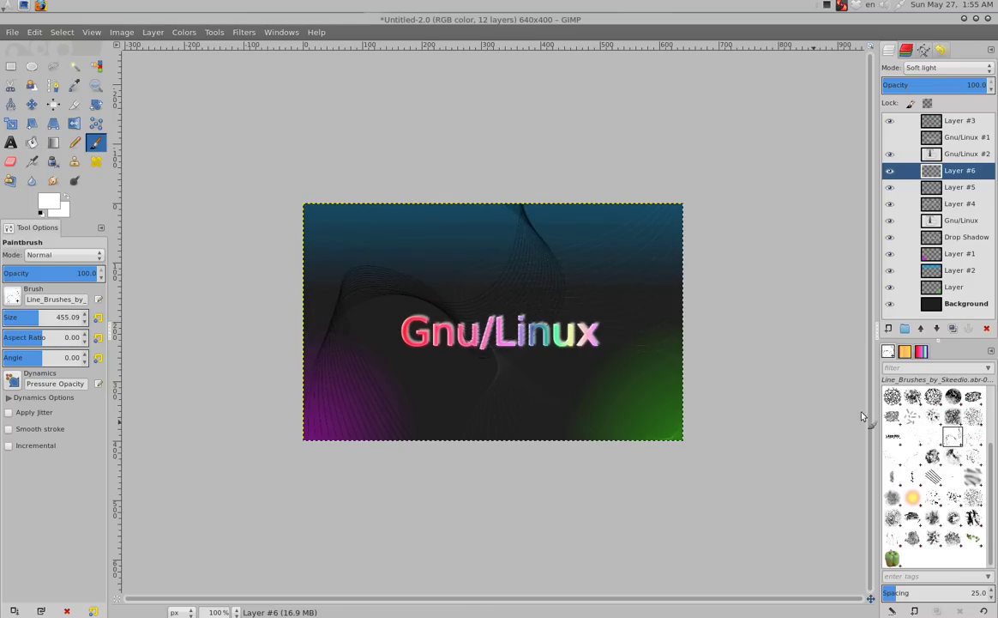
click(907, 459)
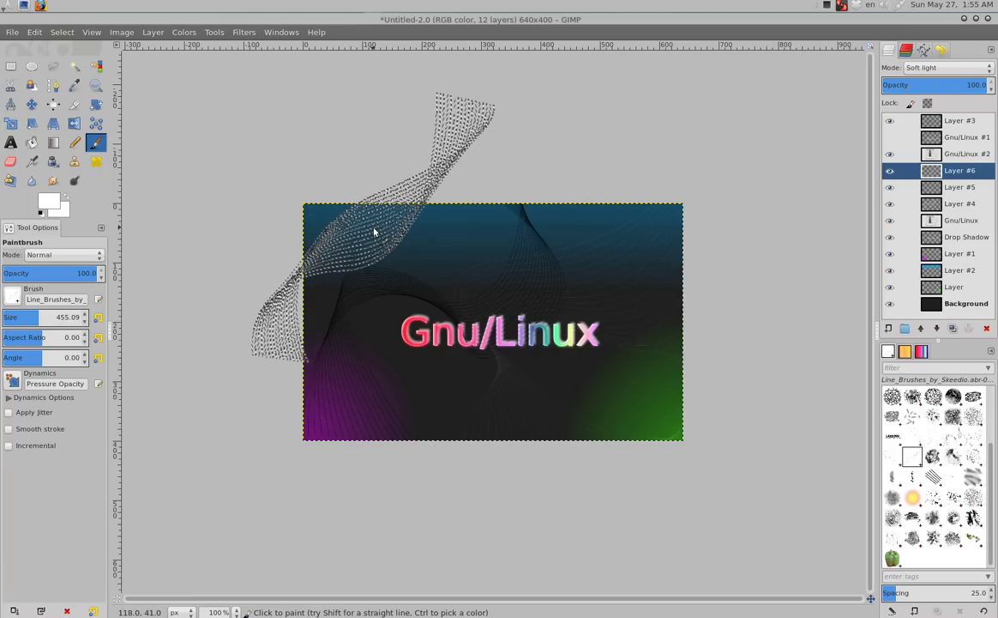
click(955, 189)
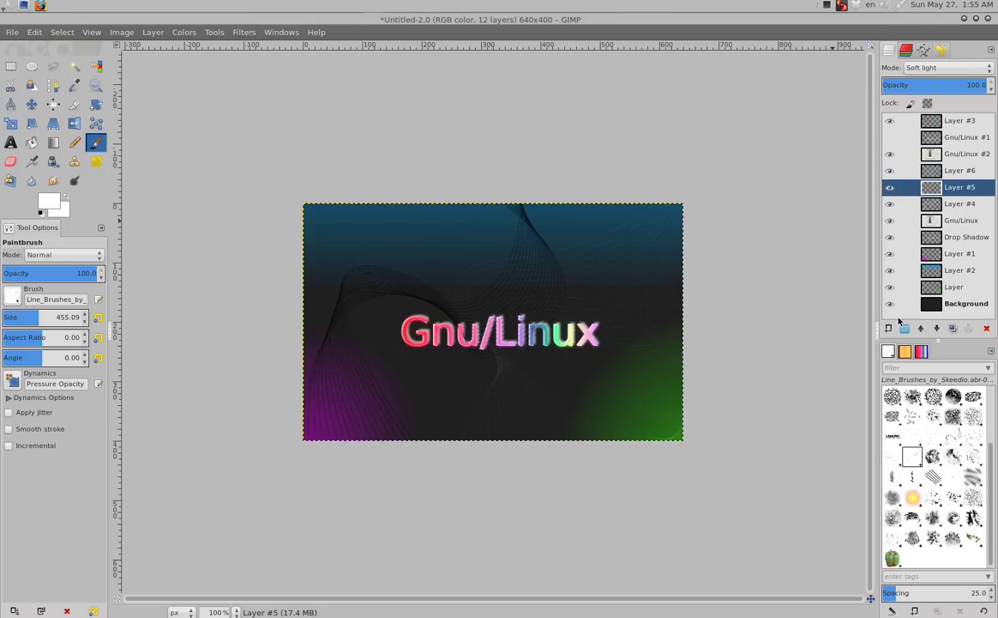
Add transparent Layer #7 and stamp a diagonal line-brush stroke over the left side
key(ctrl+shift+n)
click(148, 201)
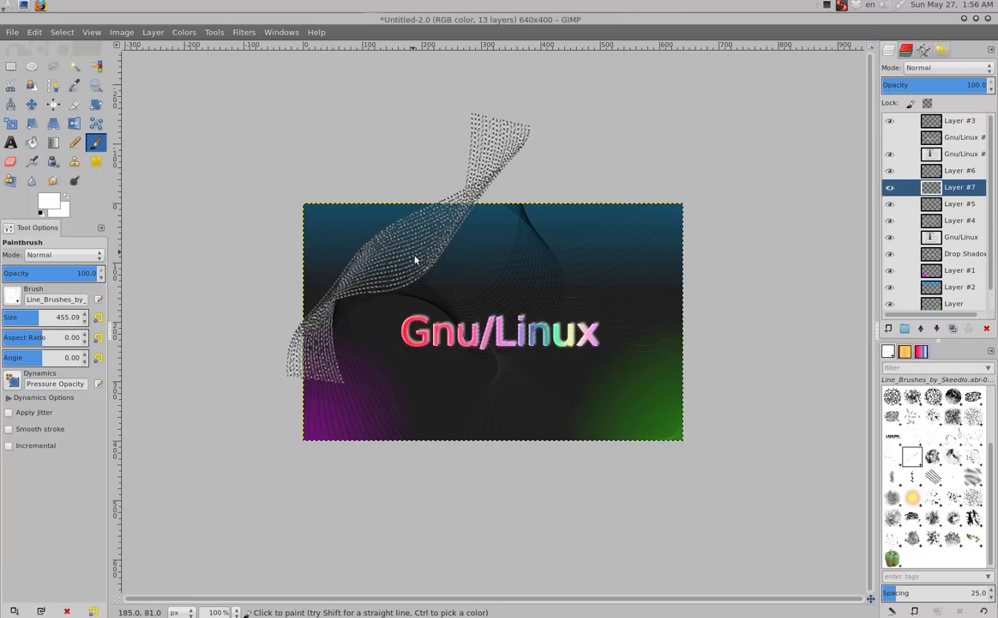
click(426, 309)
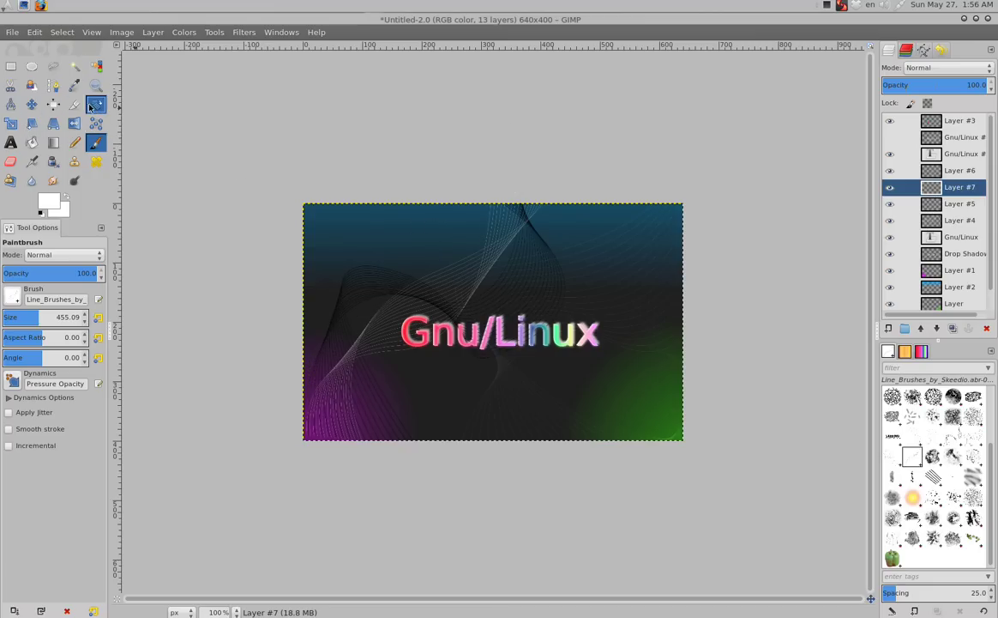
Rotate the Layer #7 strokes by 30 degrees
click(96, 104)
click(436, 290)
drag(439, 233, 525, 429)
drag(558, 477, 575, 478)
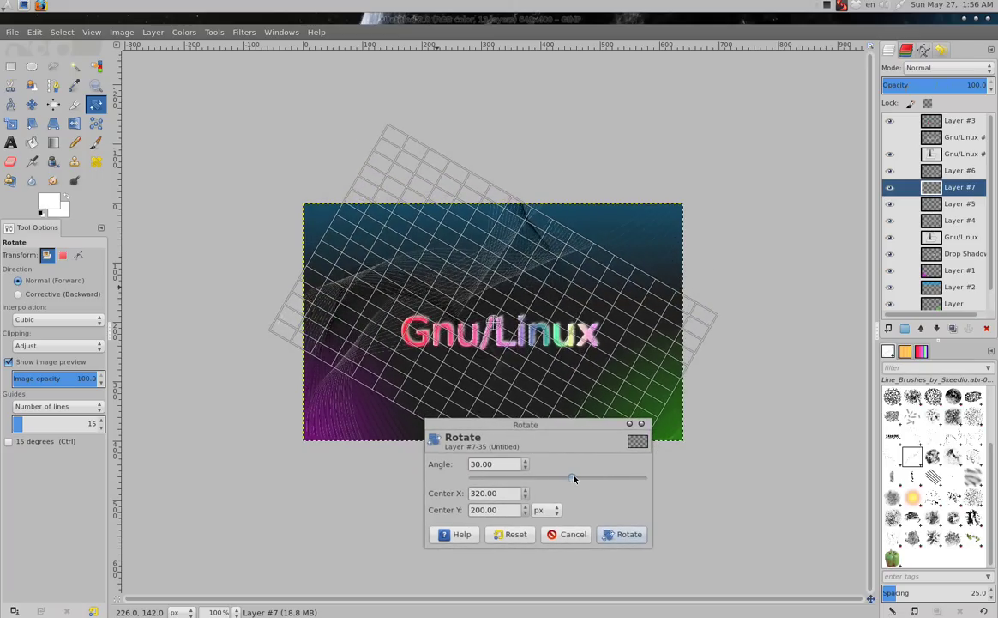
click(618, 537)
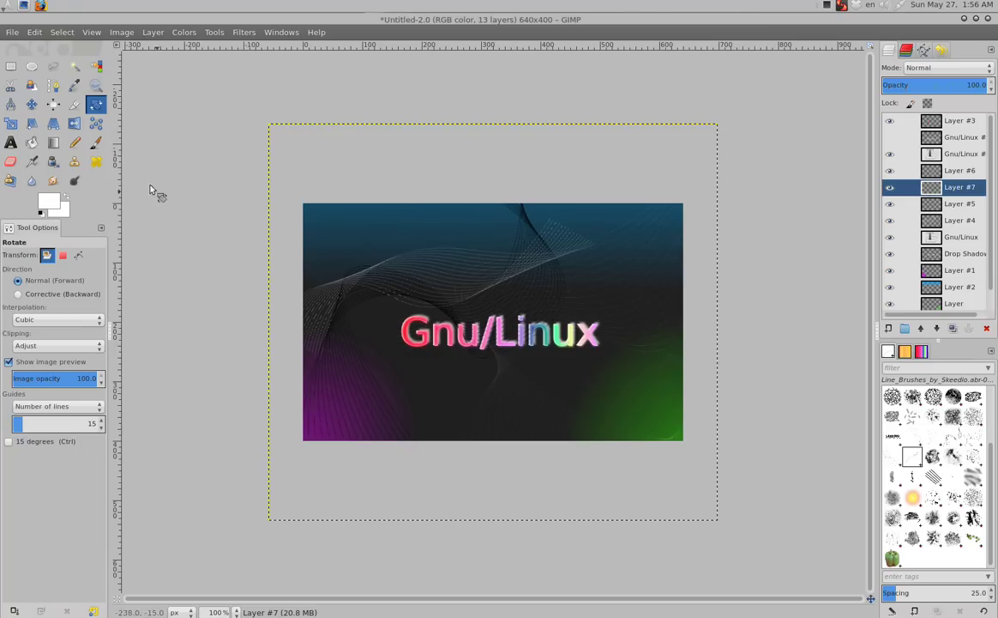
Move Layer #7 up and slightly left toward the top-left edge
click(33, 107)
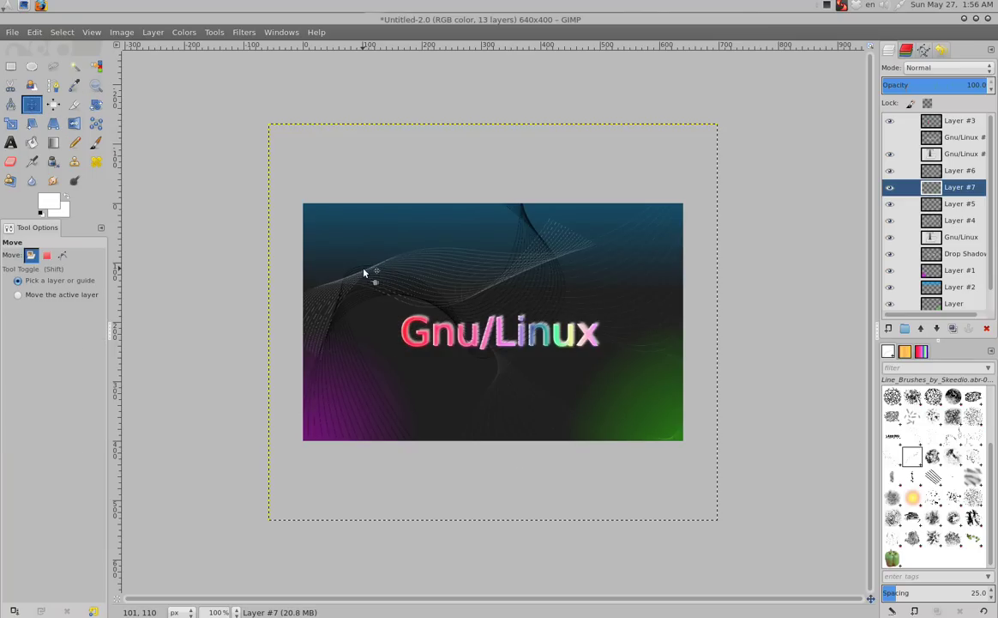
drag(363, 272, 370, 247)
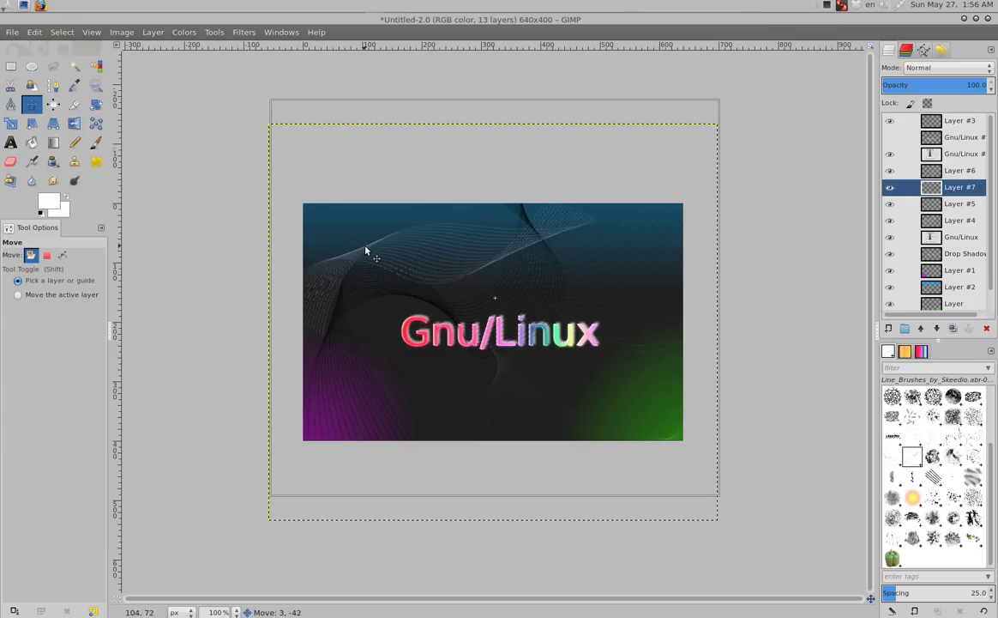
drag(369, 246, 345, 226)
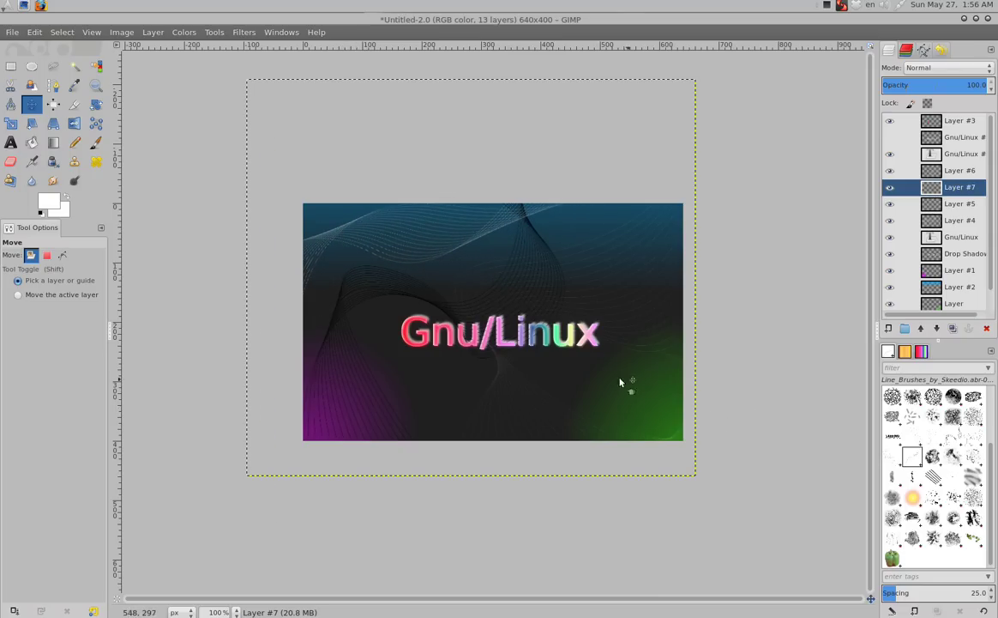
Move Layer #7 above Layer #6 in the layer stack
double_click(952, 171)
key(Return)
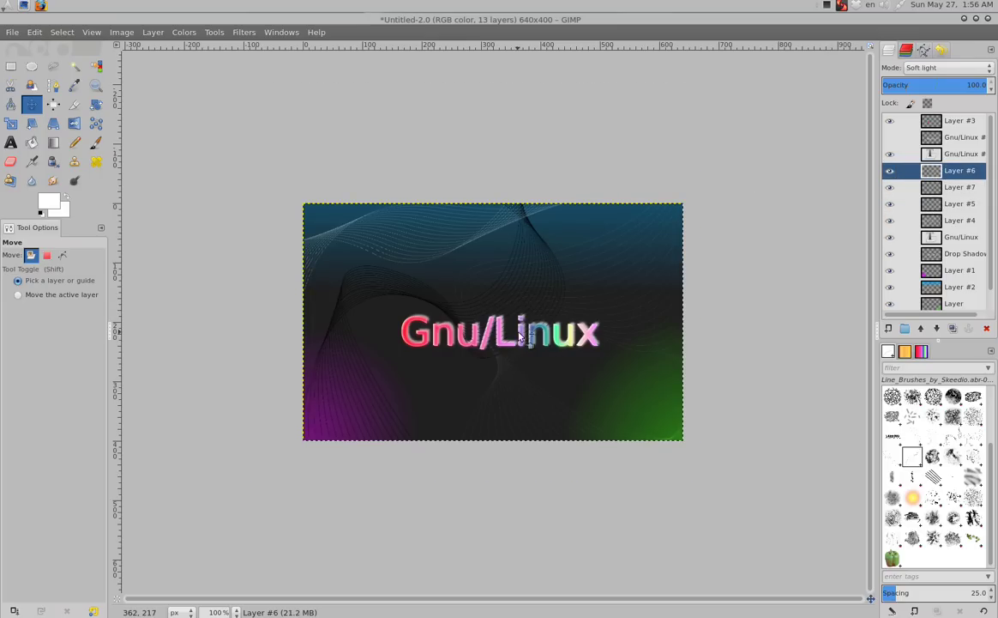
drag(960, 203, 935, 198)
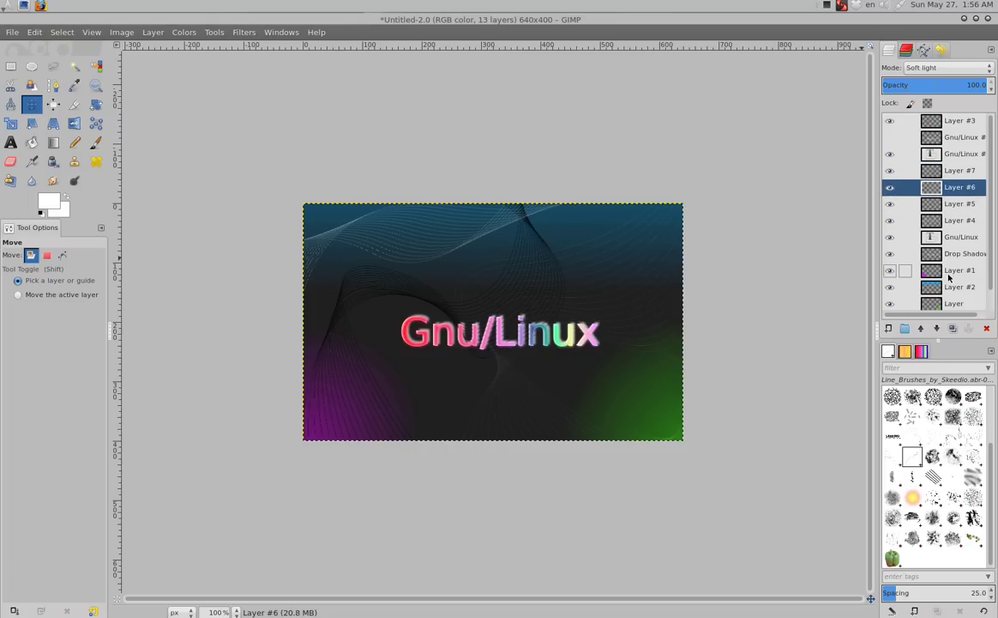
Raise the Drop Shadow and Gnu/Linux layers above Layer #7, then make Background active
drag(946, 259, 943, 166)
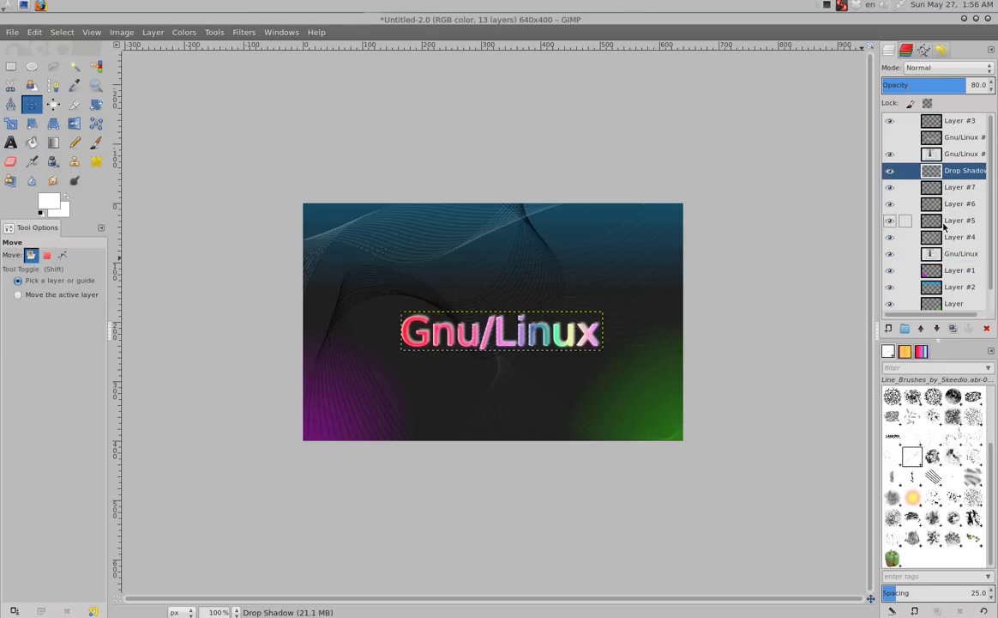
scroll(951, 198, down, 1)
drag(950, 234, 950, 167)
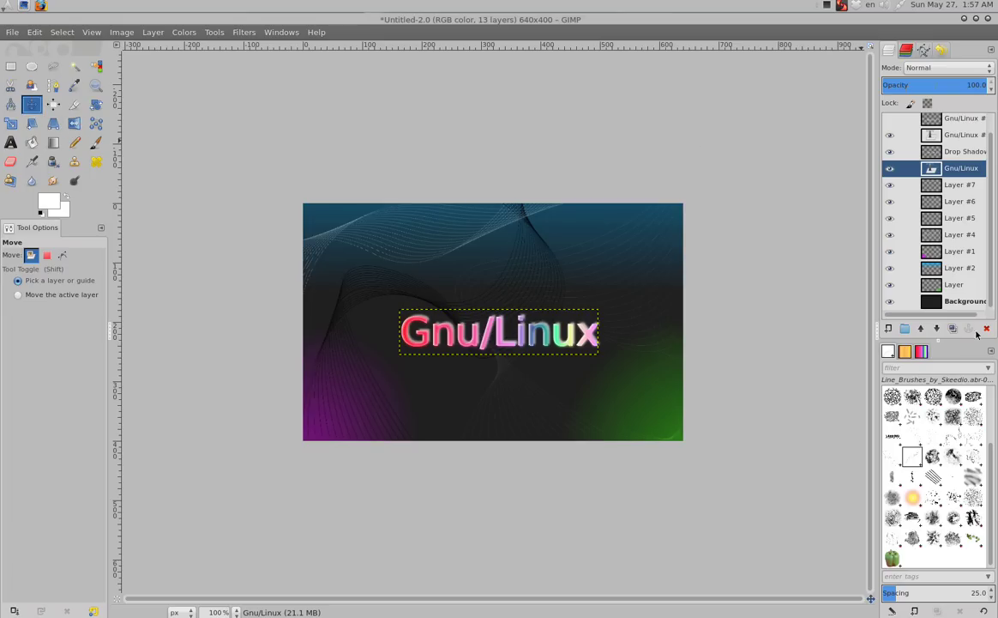
click(955, 303)
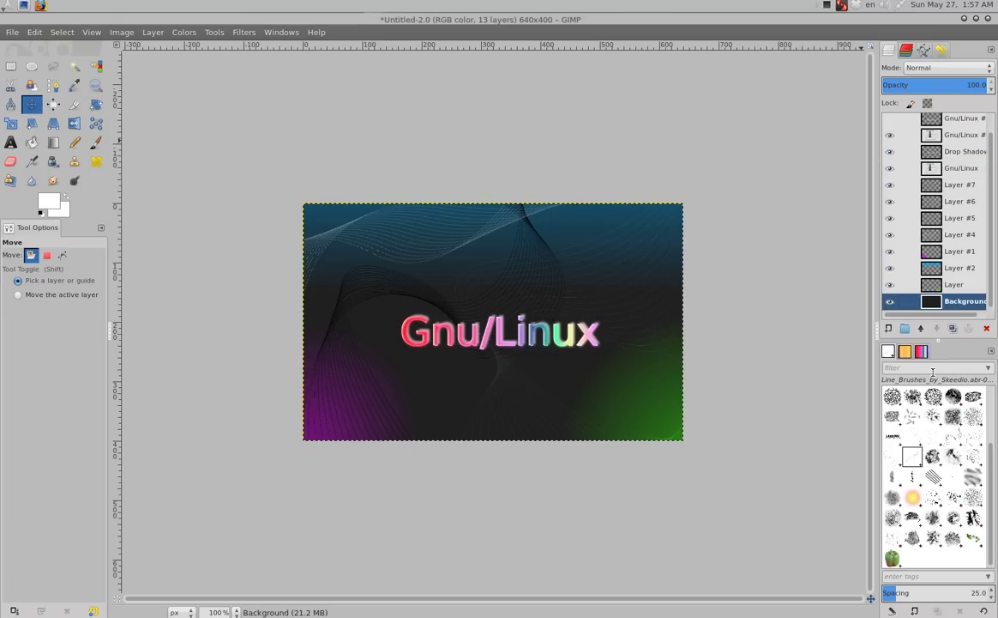